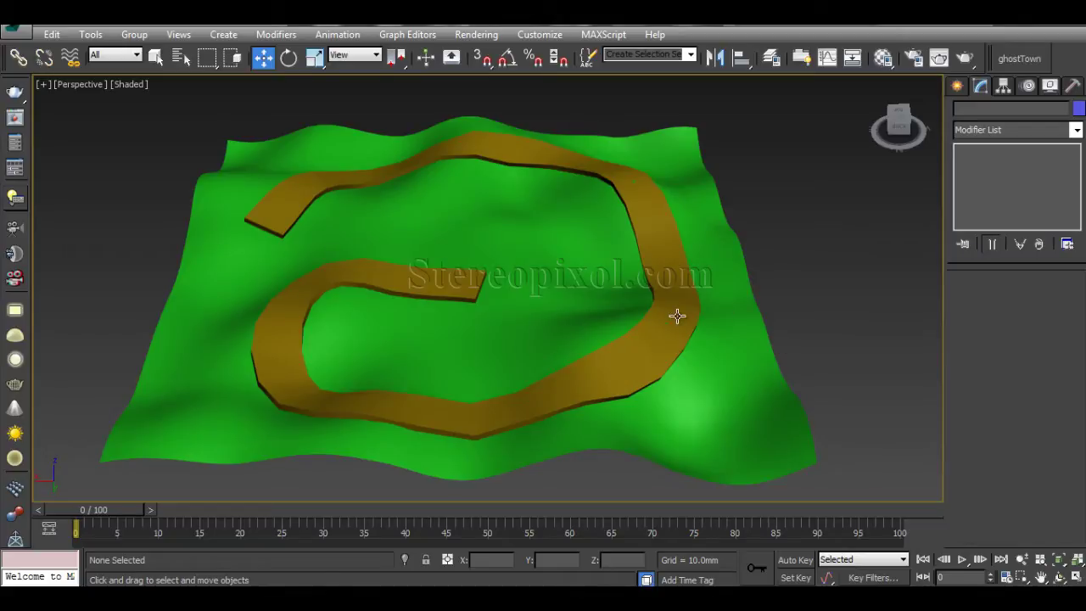
- Orbit around the existing road and terrain, selecting each in turn to inspect them
alt+middle_drag(676, 316, 635, 359)
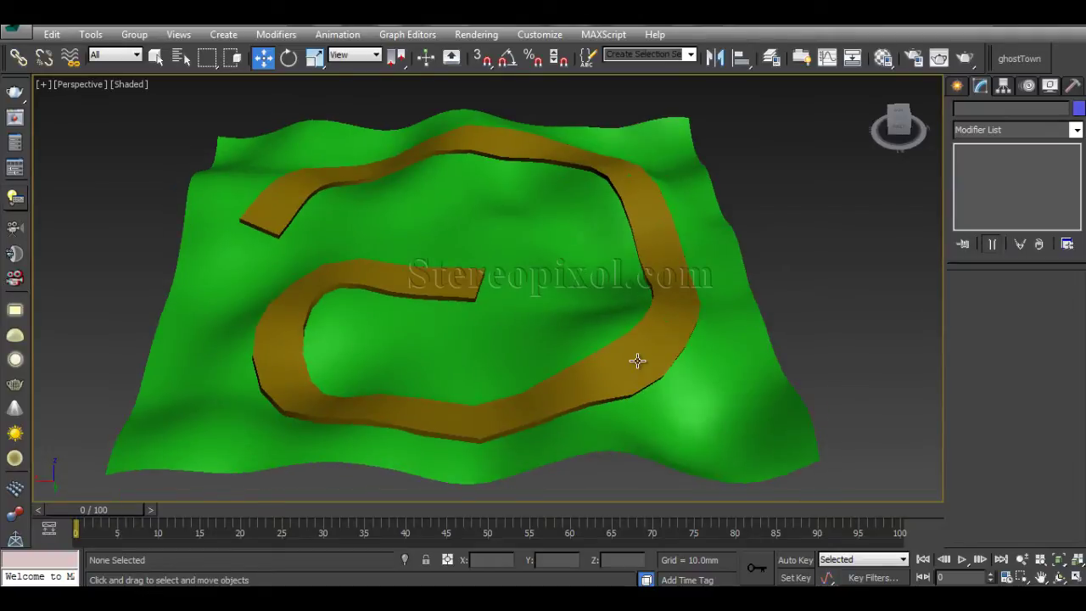
click(638, 360)
alt+middle_drag(324, 304, 492, 313)
click(542, 318)
alt+middle_drag(569, 330, 529, 332)
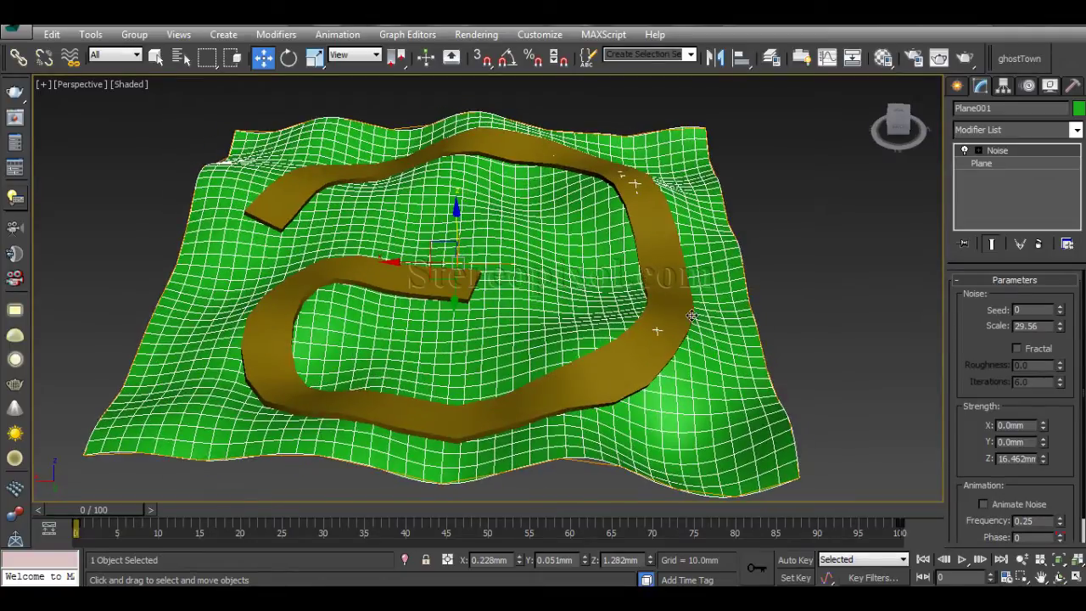
click(774, 340)
click(724, 339)
alt+middle_drag(724, 339, 585, 334)
click(671, 294)
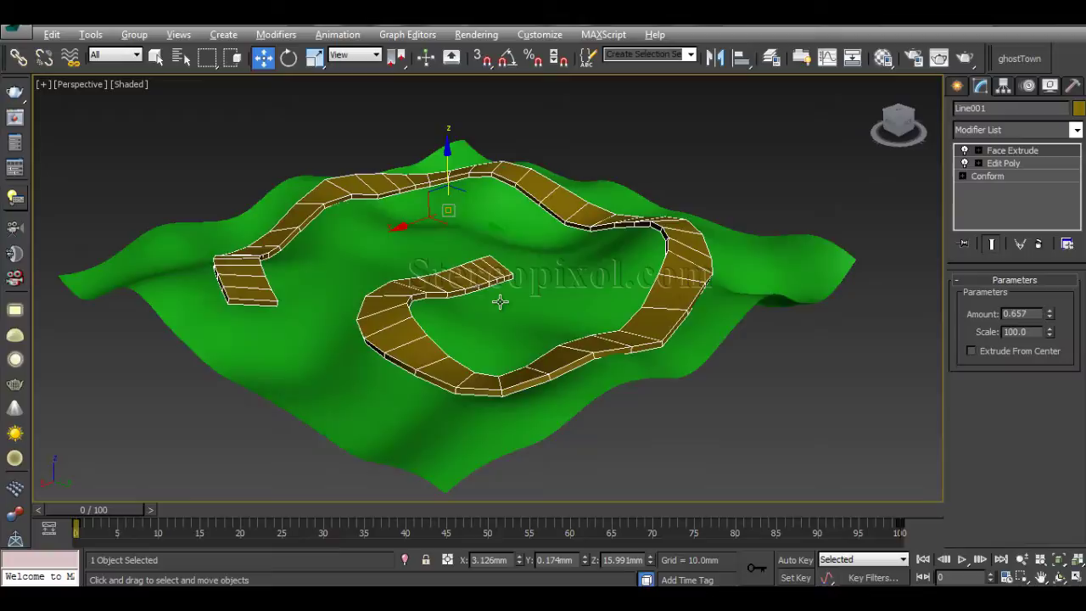
alt+middle_drag(499, 302, 518, 318)
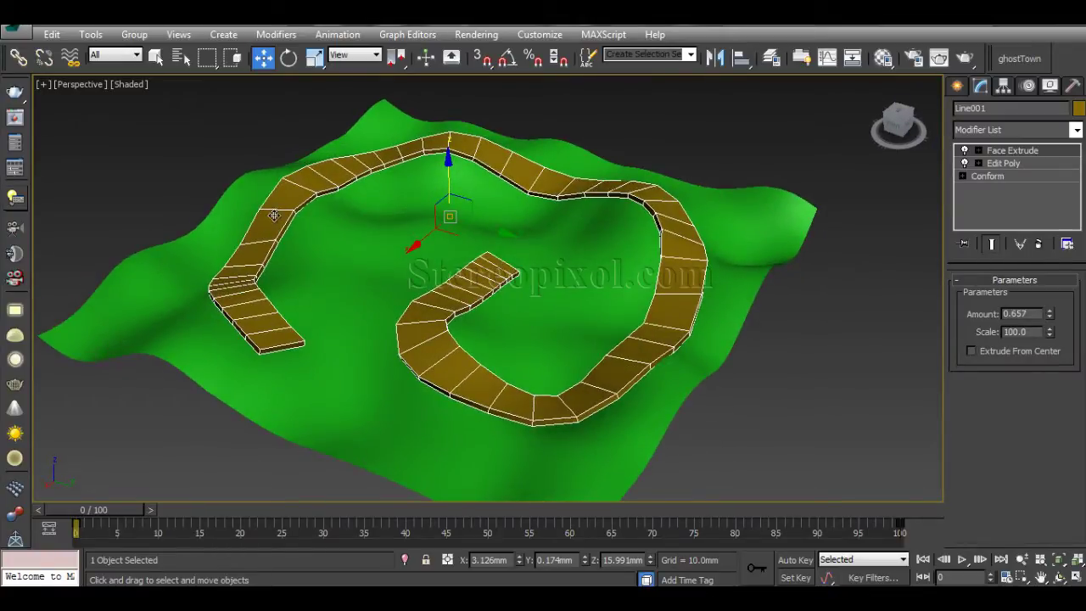
alt+middle_drag(626, 322, 528, 338)
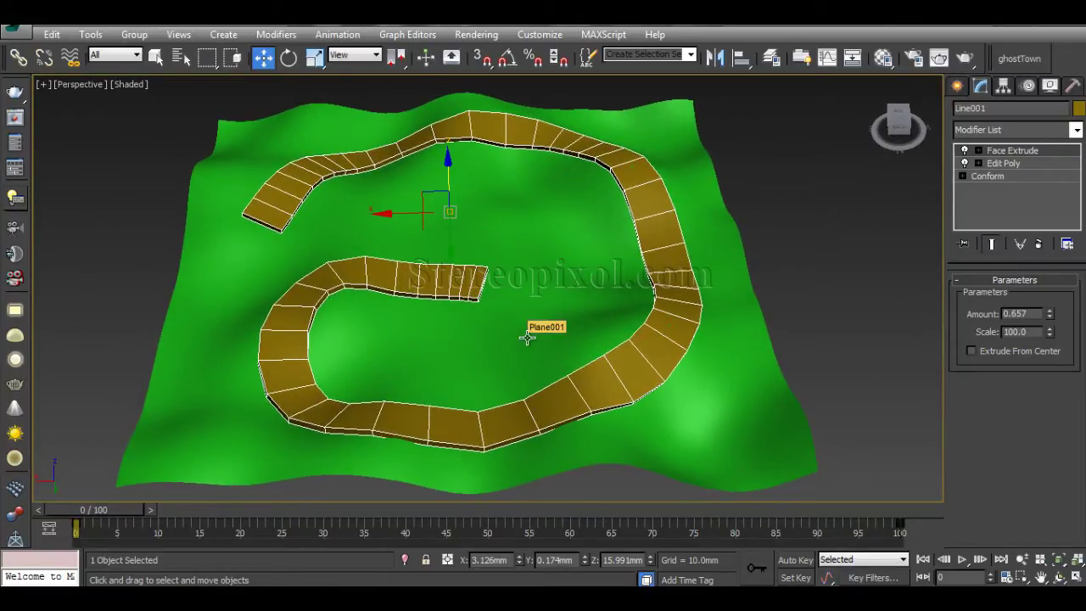
alt+middle_drag(482, 337, 482, 331)
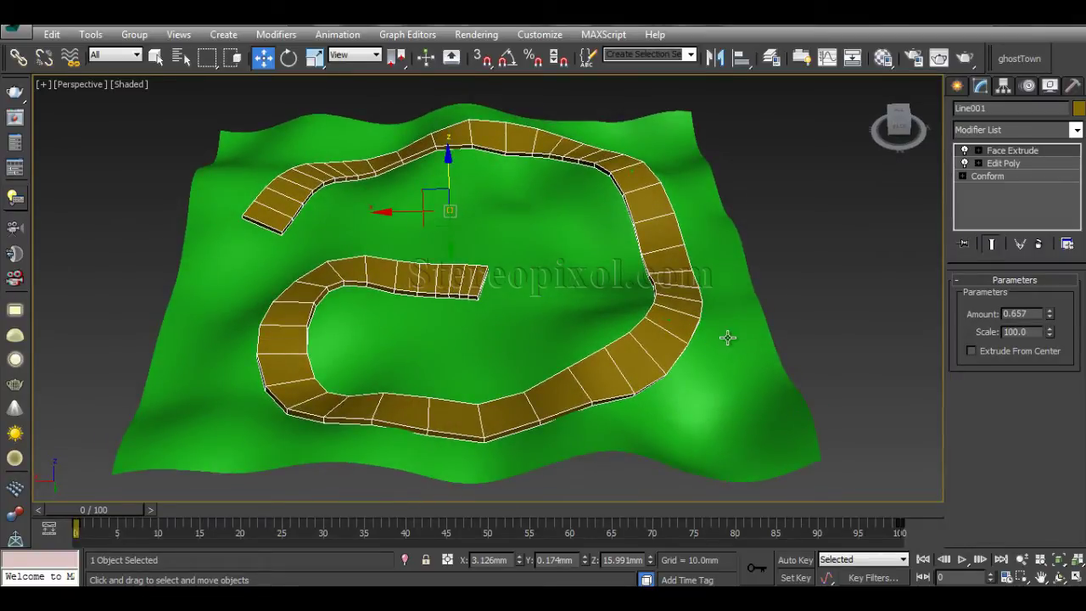
click(775, 107)
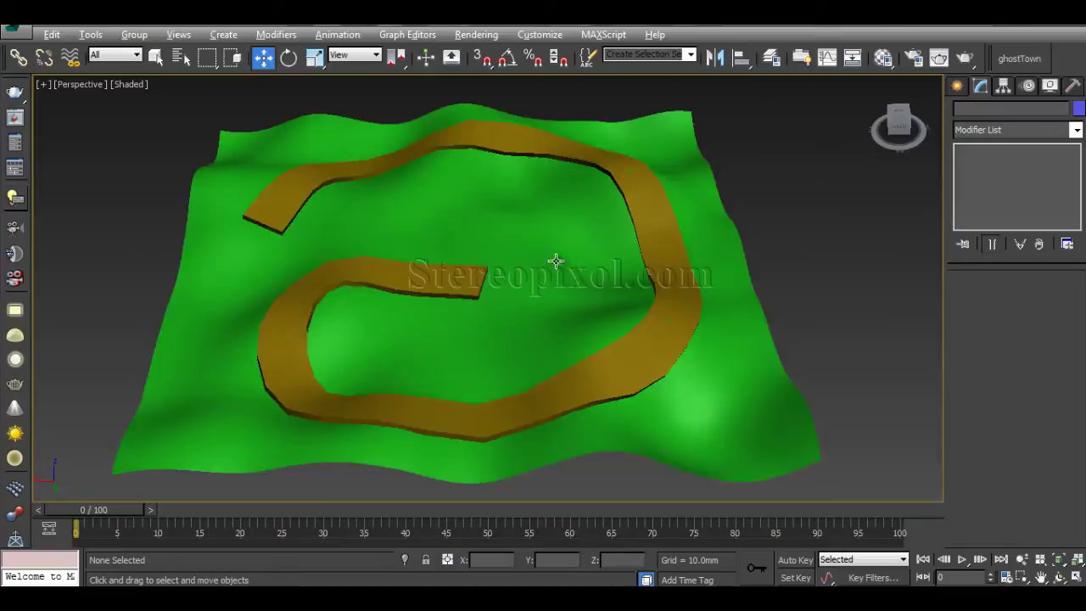
alt+middle_drag(555, 260, 581, 194)
alt+middle_drag(460, 274, 444, 306)
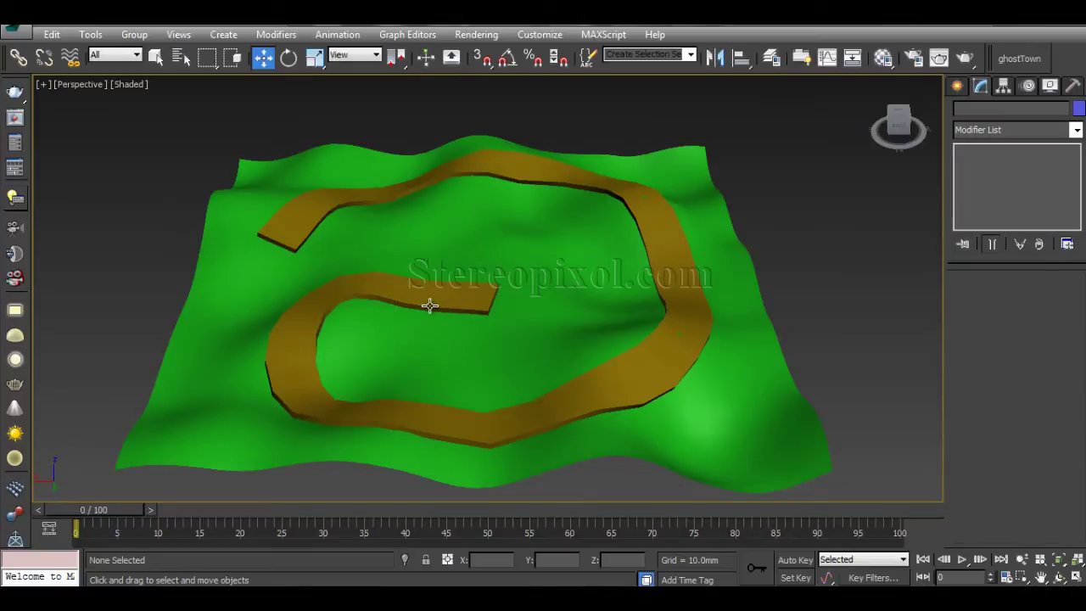
- Reset 3ds Max to an empty scene without saving the current one
click(15, 30)
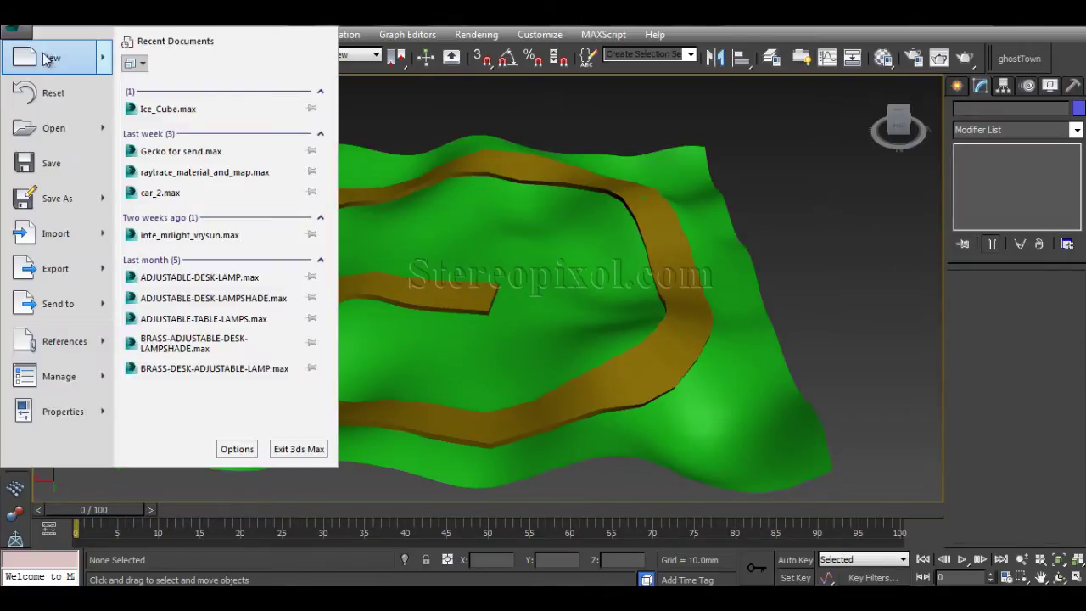
click(53, 95)
click(558, 331)
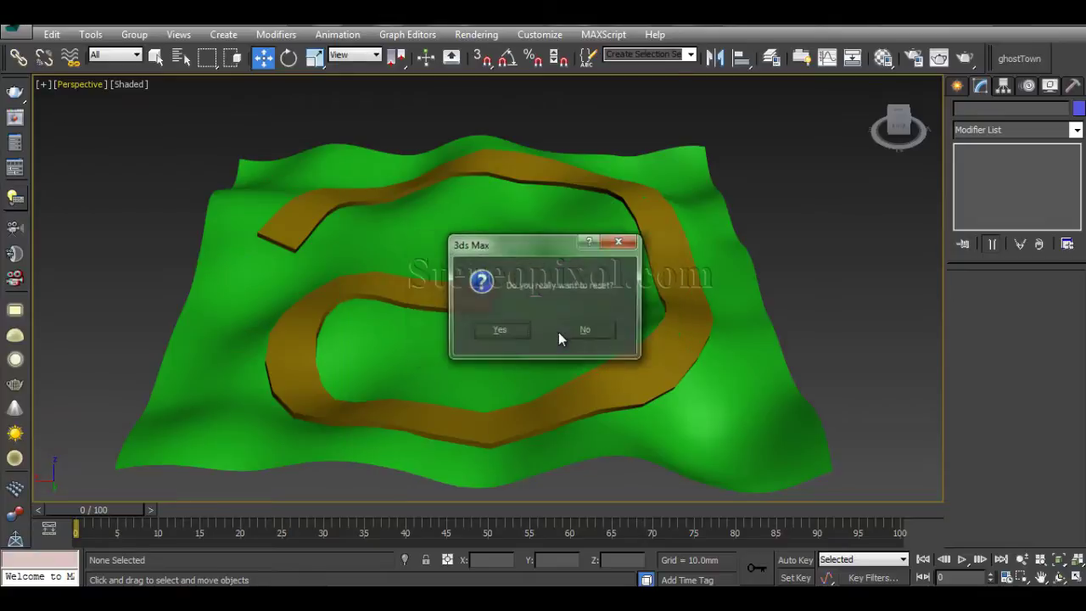
click(514, 332)
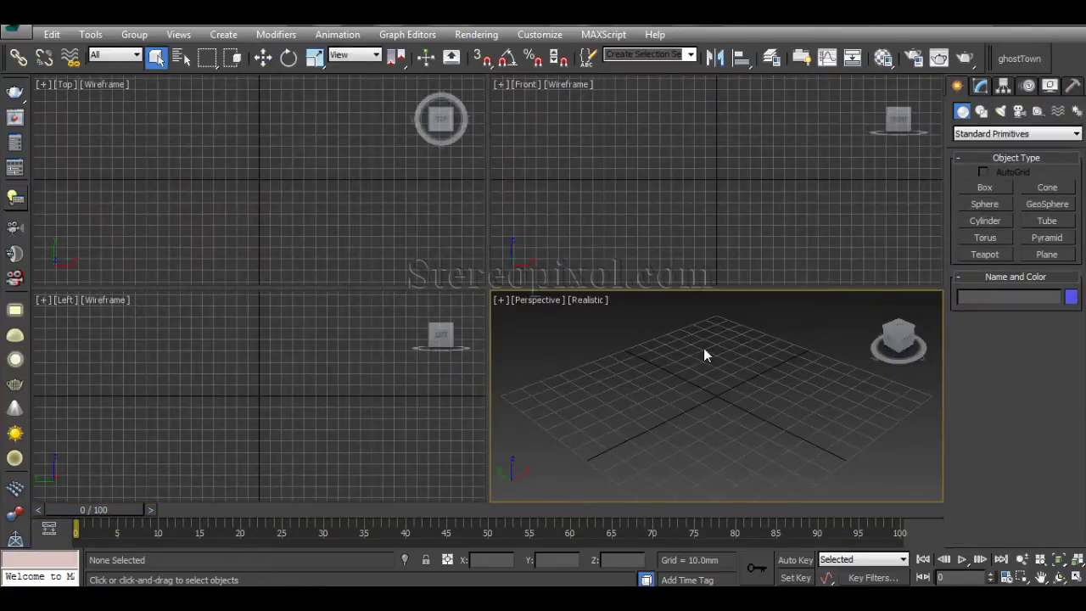
- Create a plane in the perspective view and nudge it slightly upward
click(1046, 254)
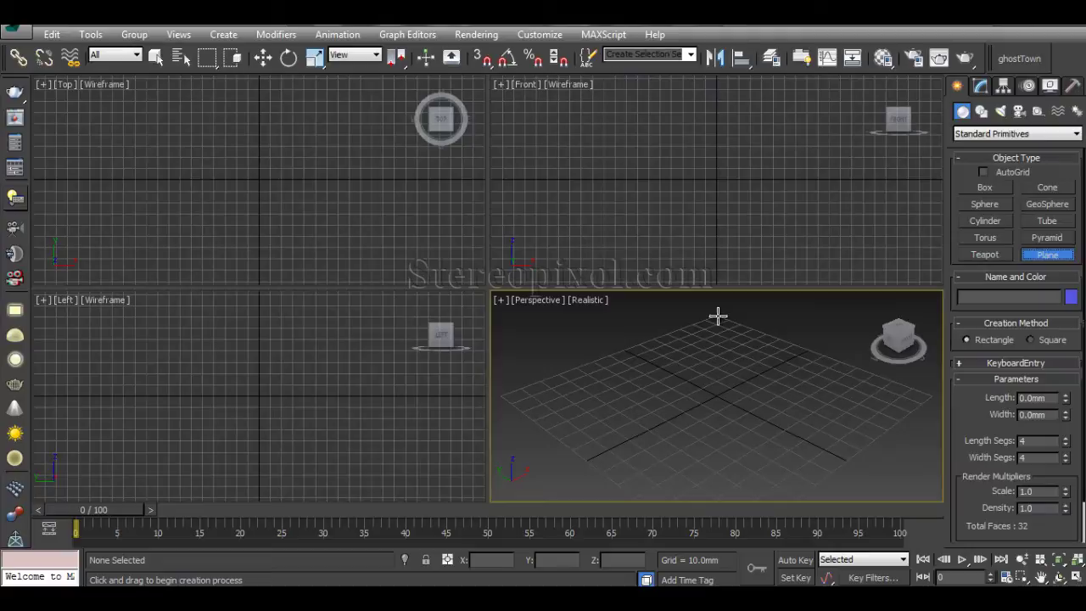
drag(717, 315, 708, 543)
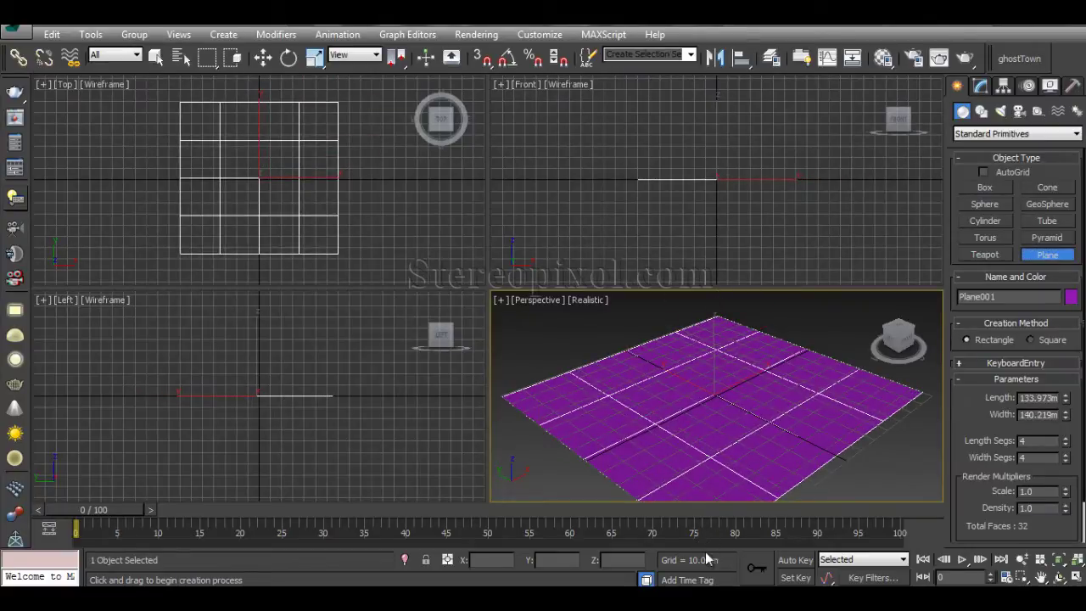
key(w)
drag(712, 355, 713, 352)
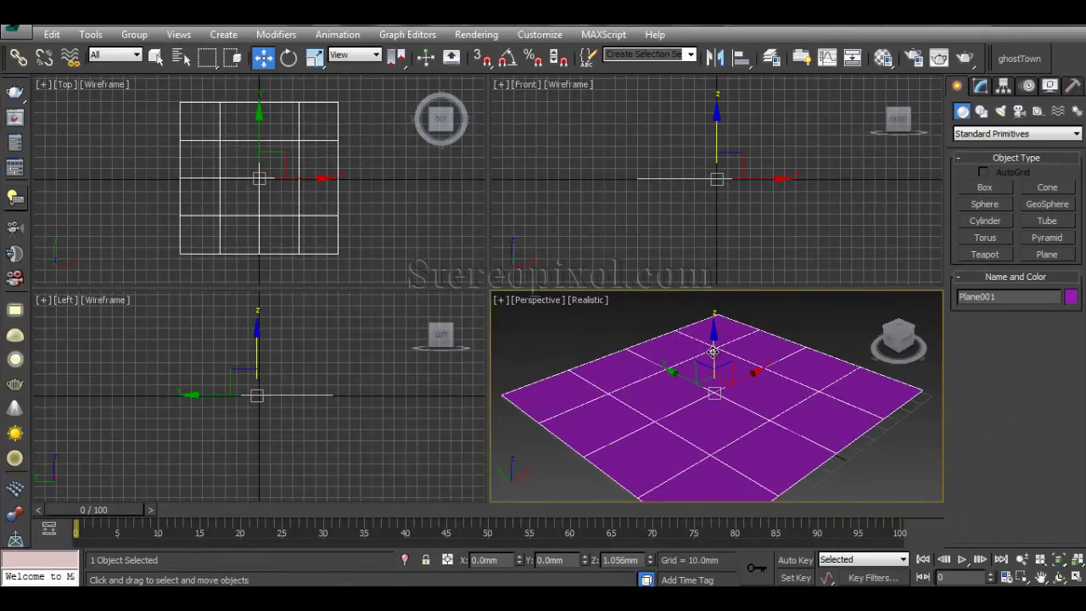
- Set the plane's Length and Width Segments to 40 each
click(982, 88)
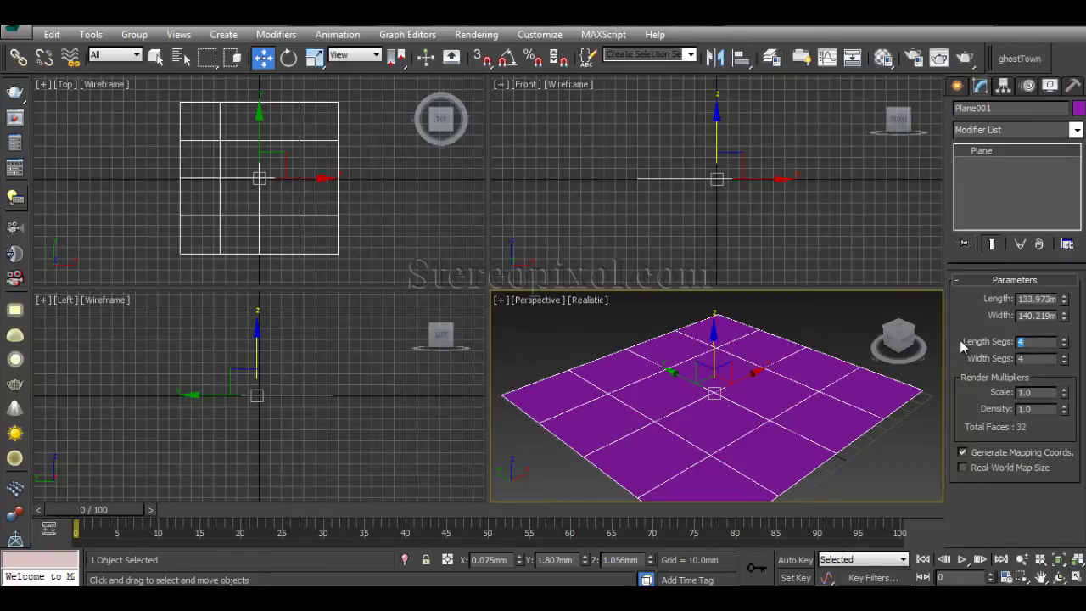
text(40)
key(Tab)
text(40)
key(Return)
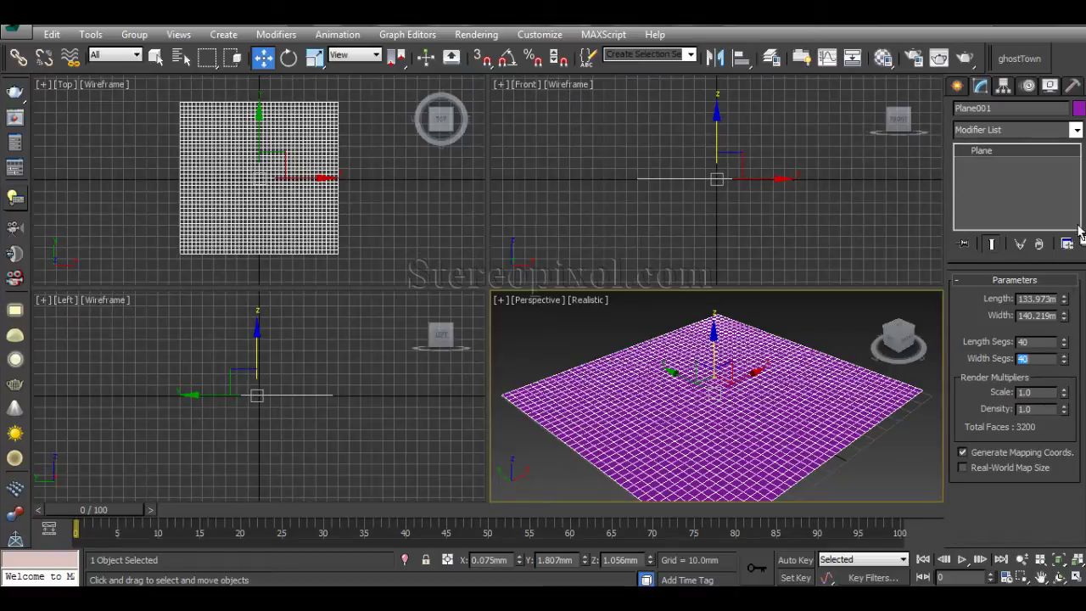
- Colour the plane green and show it in a maximized perspective view
click(1078, 109)
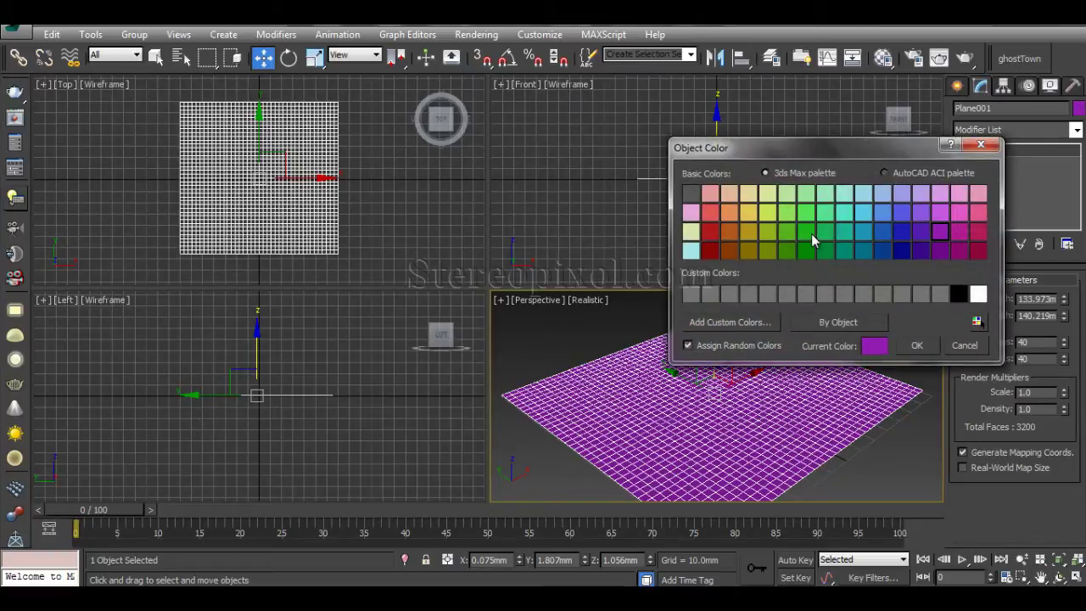
click(811, 237)
click(916, 348)
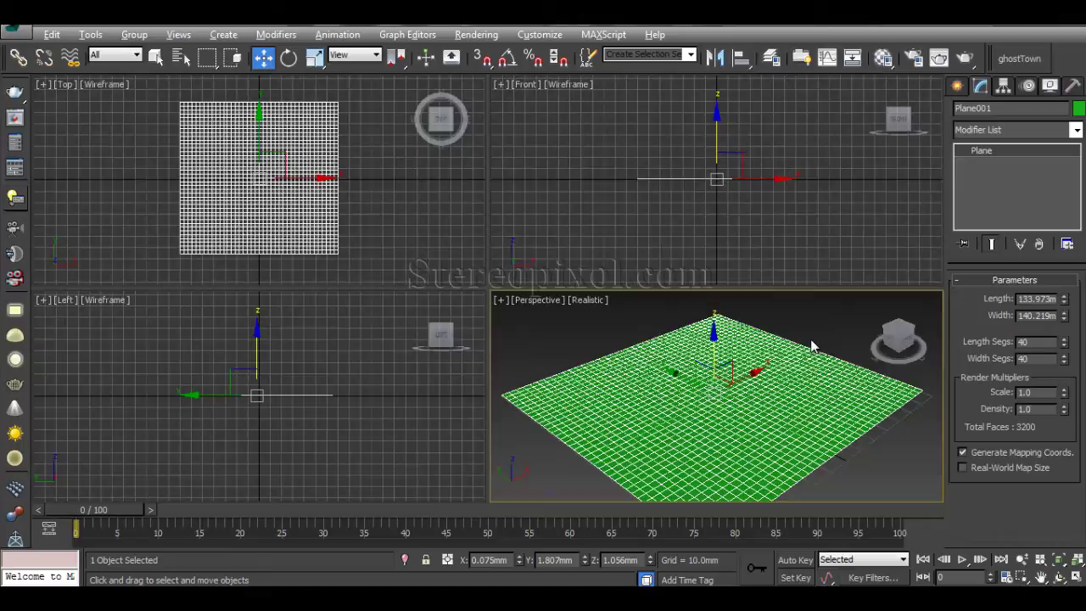
key(alt+w)
middle_drag(703, 339, 740, 343)
middle_drag(675, 339, 671, 312)
- Add a Noise modifier to Plane001 from the Modifier List
click(1020, 131)
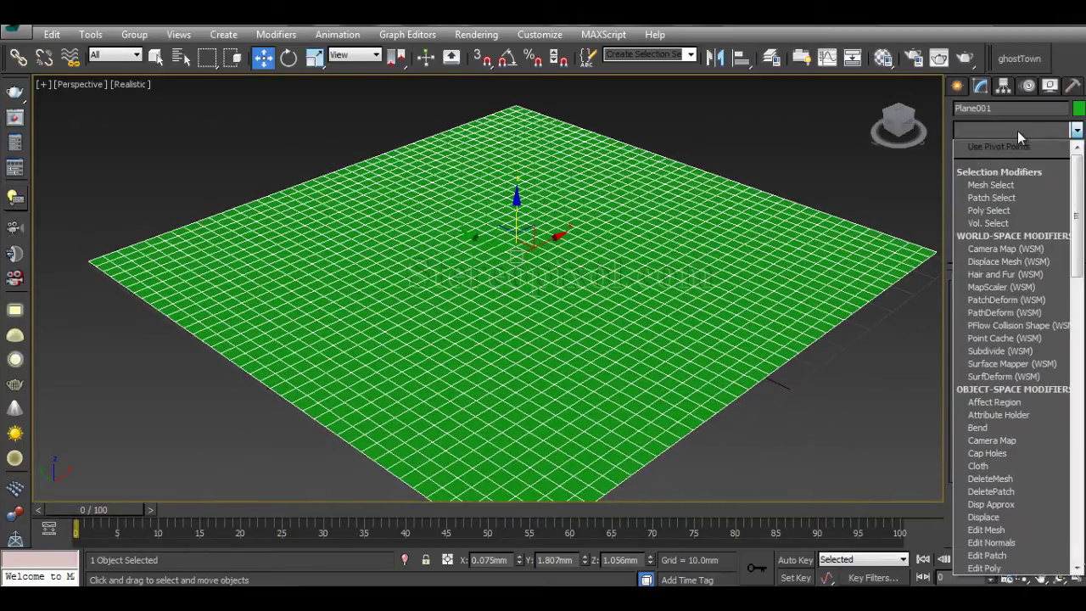
key(n)
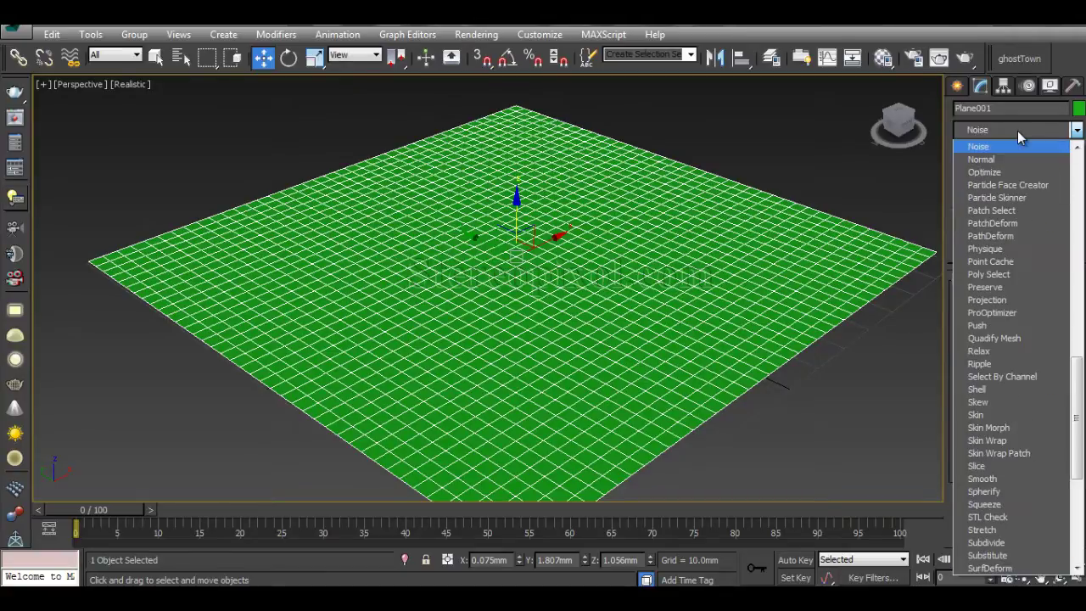
key(Return)
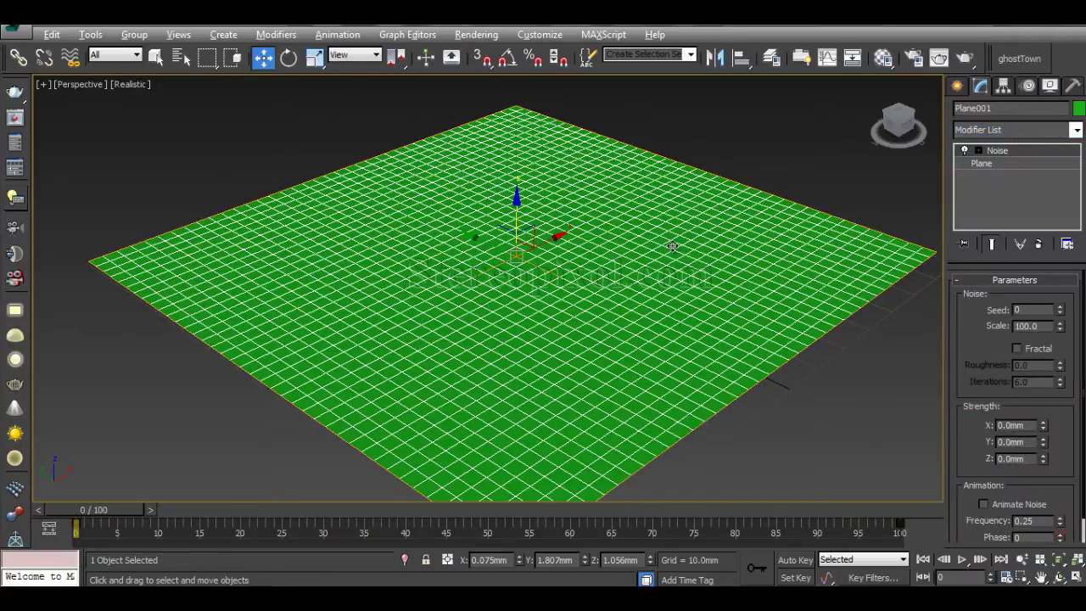
alt+middle_drag(671, 242, 547, 257)
middle_drag(574, 308, 543, 312)
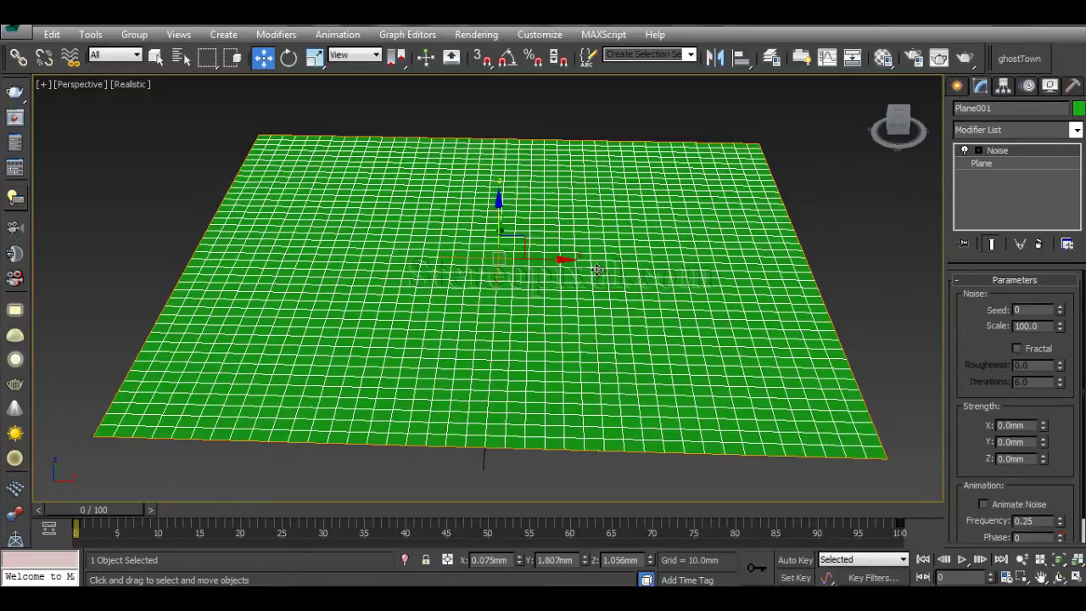
alt+middle_drag(554, 285, 601, 285)
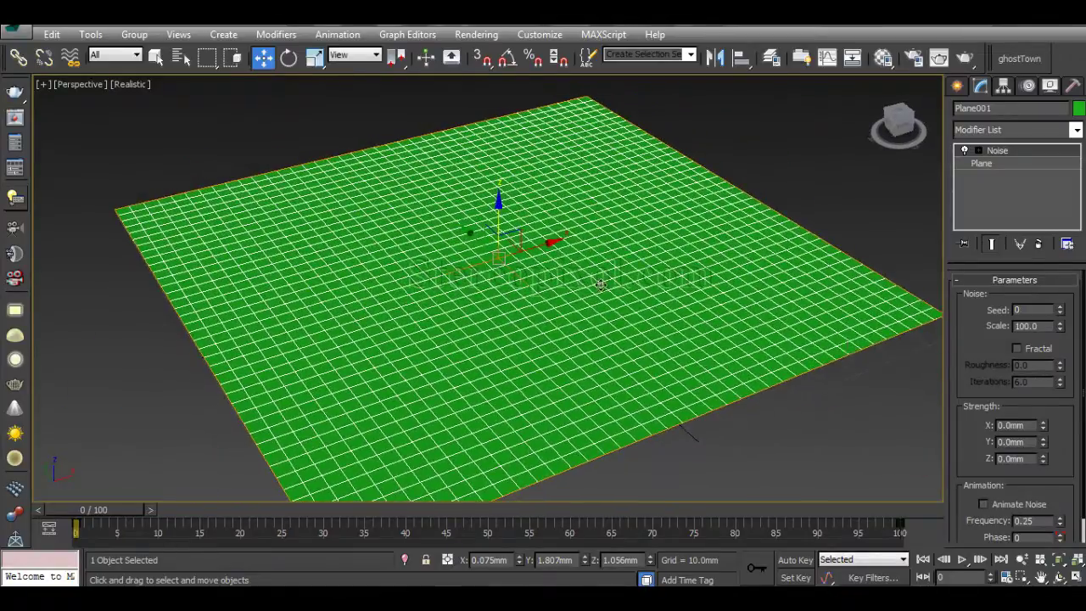
- Set the Noise Scale to 29.28 and Strength Z to 20.18mm
drag(1060, 327, 1062, 364)
mouse_move(1043, 459)
mouse_down()
mouse_move(1055, 17)
mouse_move(1052, 51)
mouse_up()
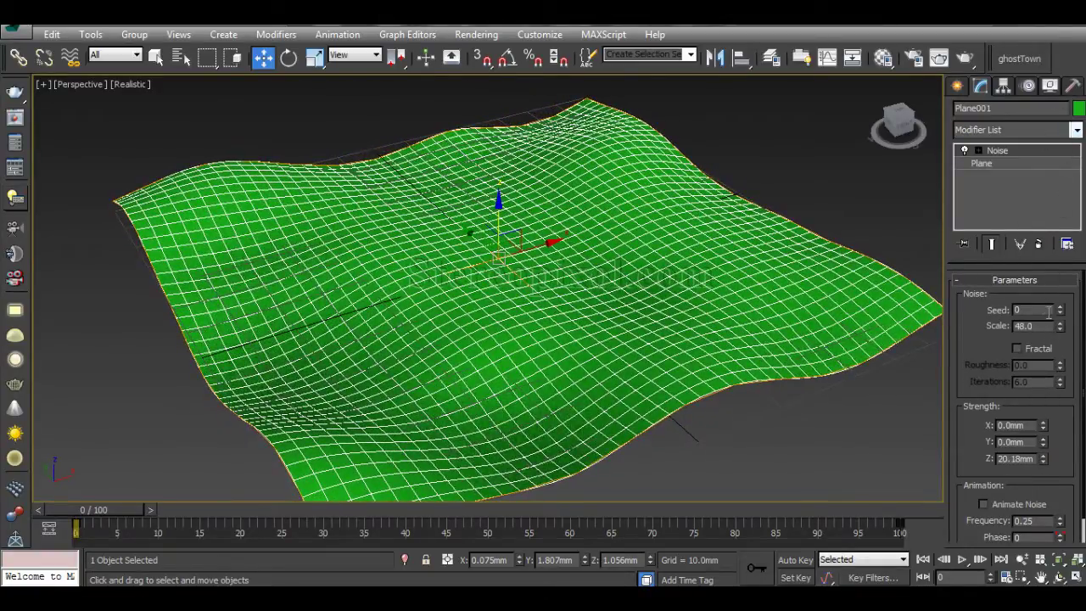
drag(1059, 329, 1070, 362)
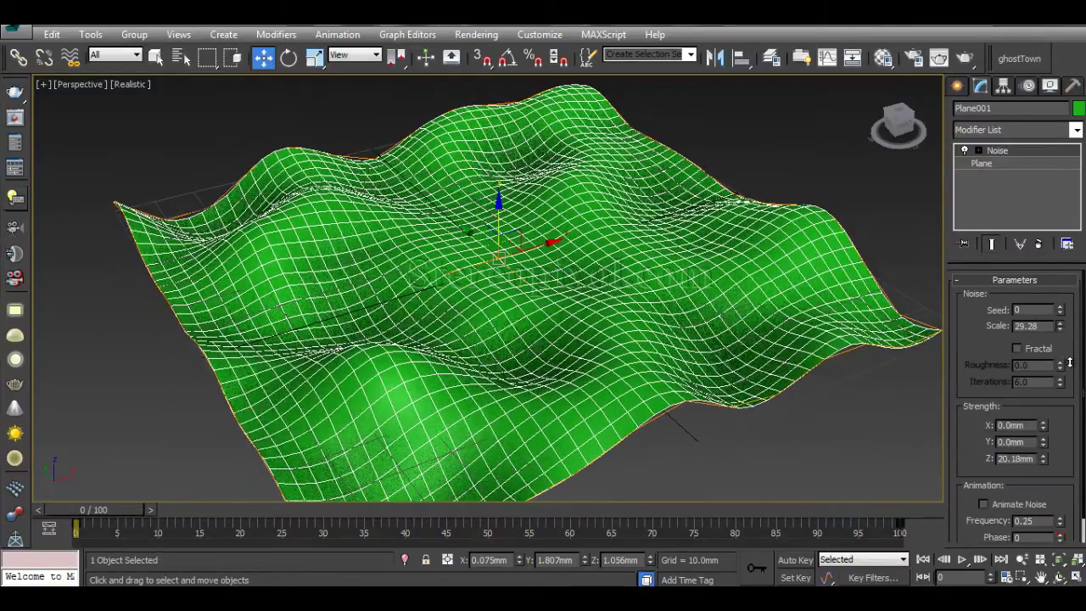
- Switch the perspective view to plain Shaded display and select the noise terrain
click(113, 79)
click(123, 85)
click(169, 117)
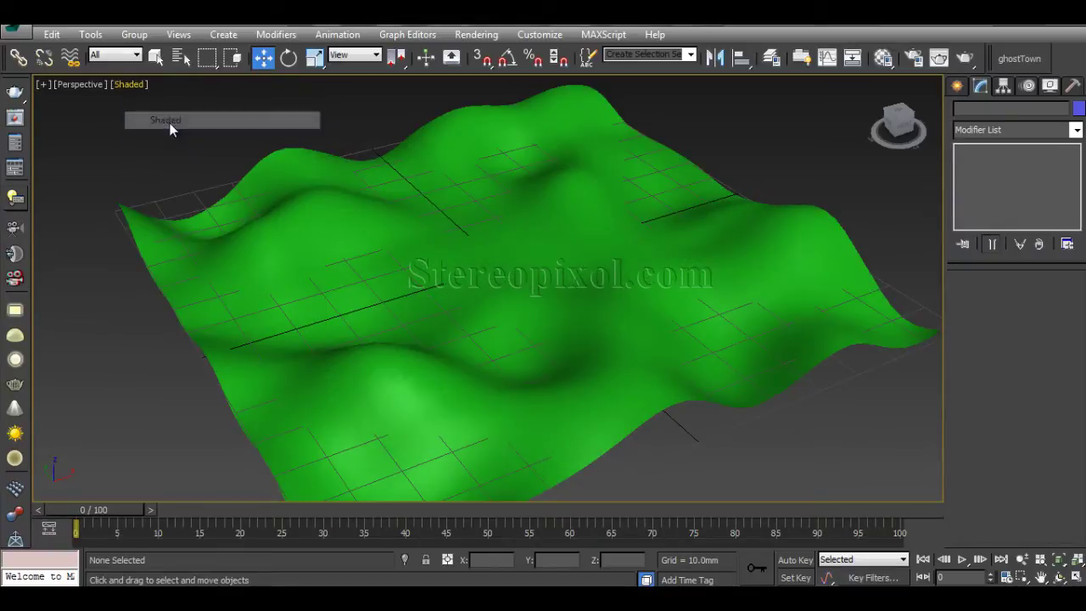
alt+middle_drag(515, 321, 545, 303)
click(566, 260)
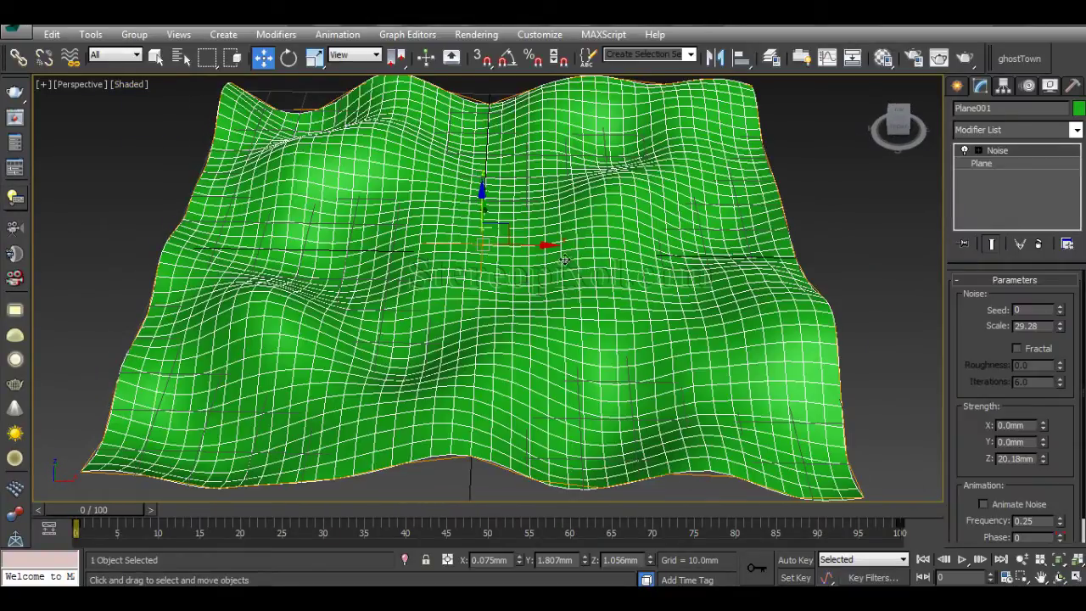
alt+middle_drag(465, 204, 484, 374)
- Maximize the Top viewport over the terrain and bring up the Splines creation tools
key(alt+w)
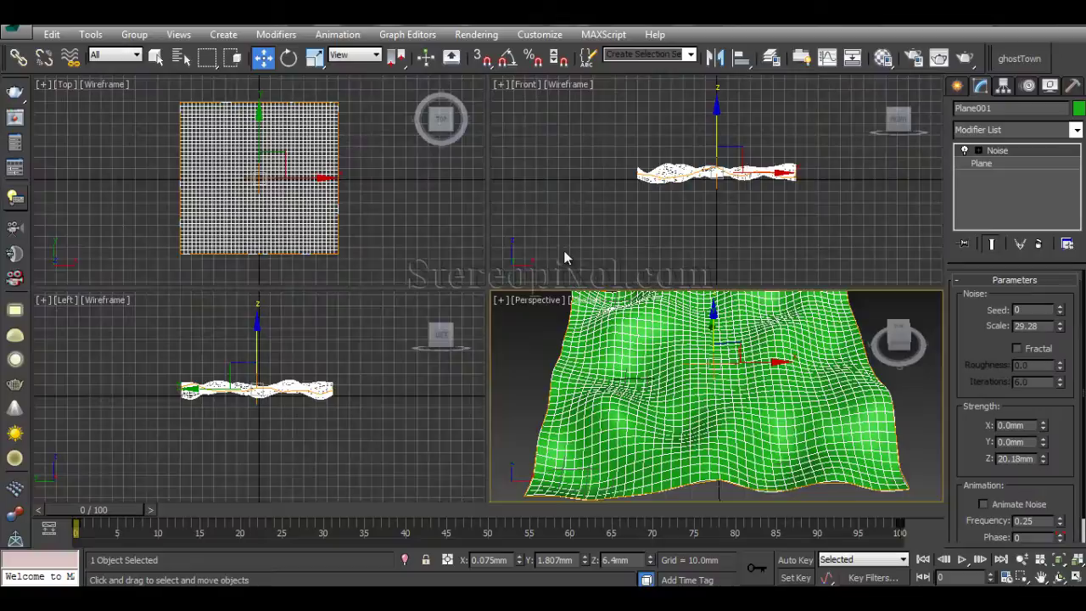
right_click(369, 214)
key(alt+w)
middle_drag(639, 263, 585, 225)
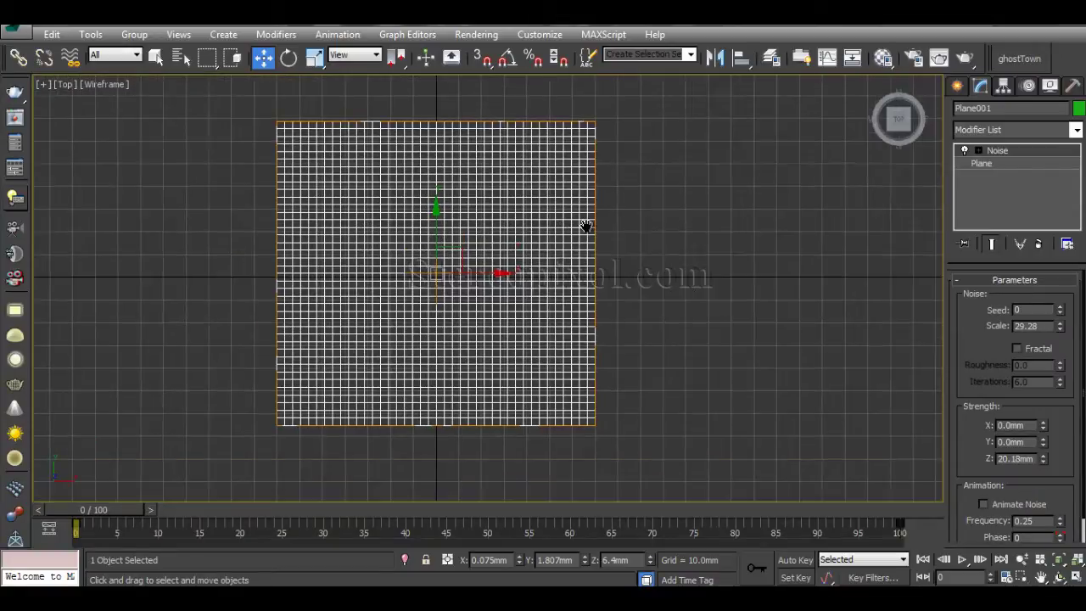
click(957, 87)
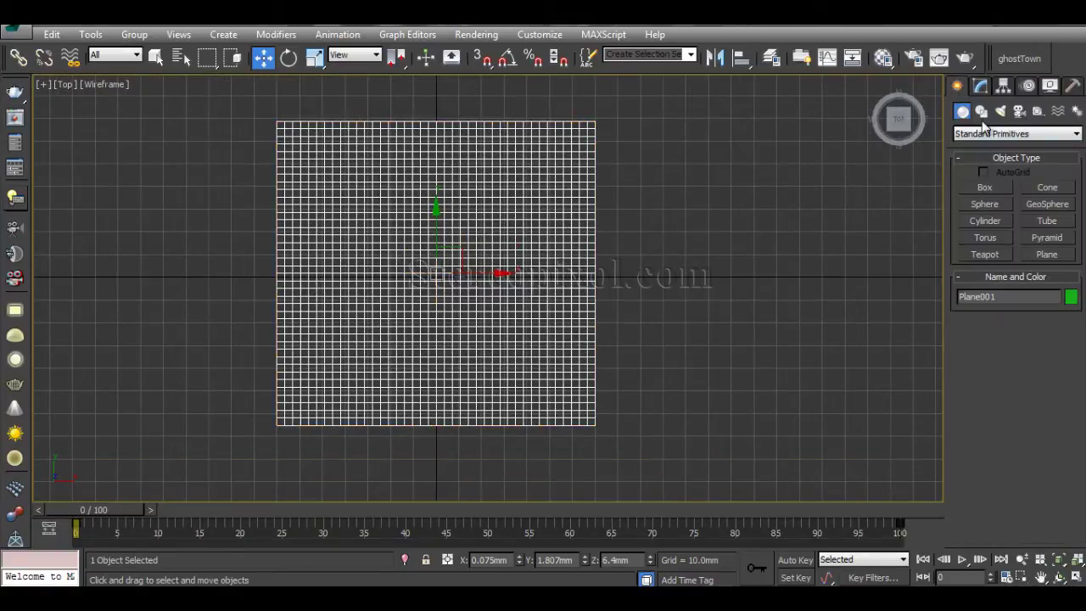
click(981, 112)
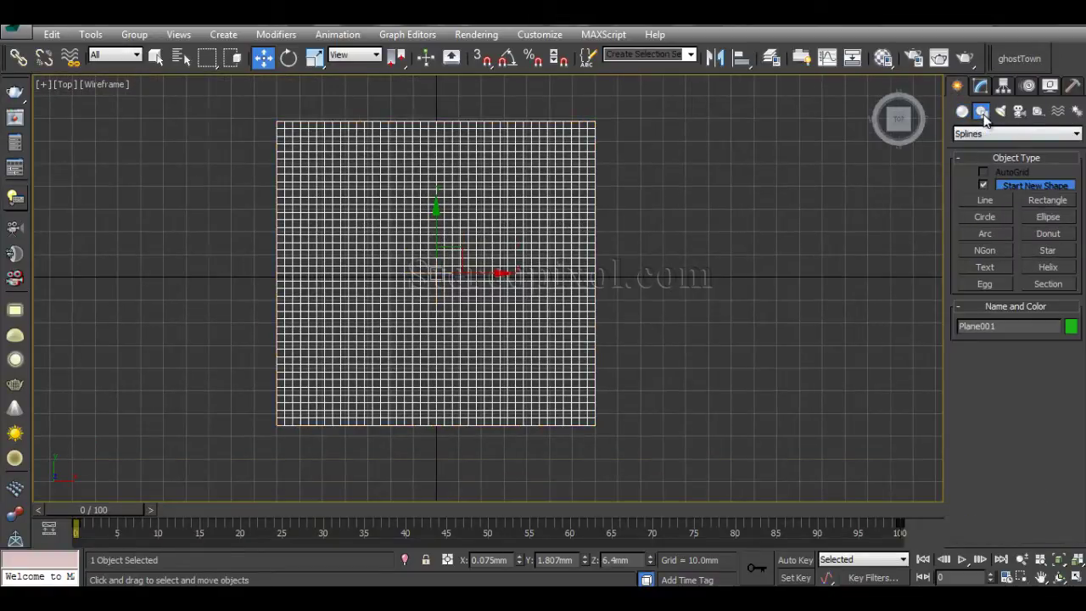
- Draw a curved Line from the centre around the terrain's left, top and right sides
click(985, 201)
click(543, 336)
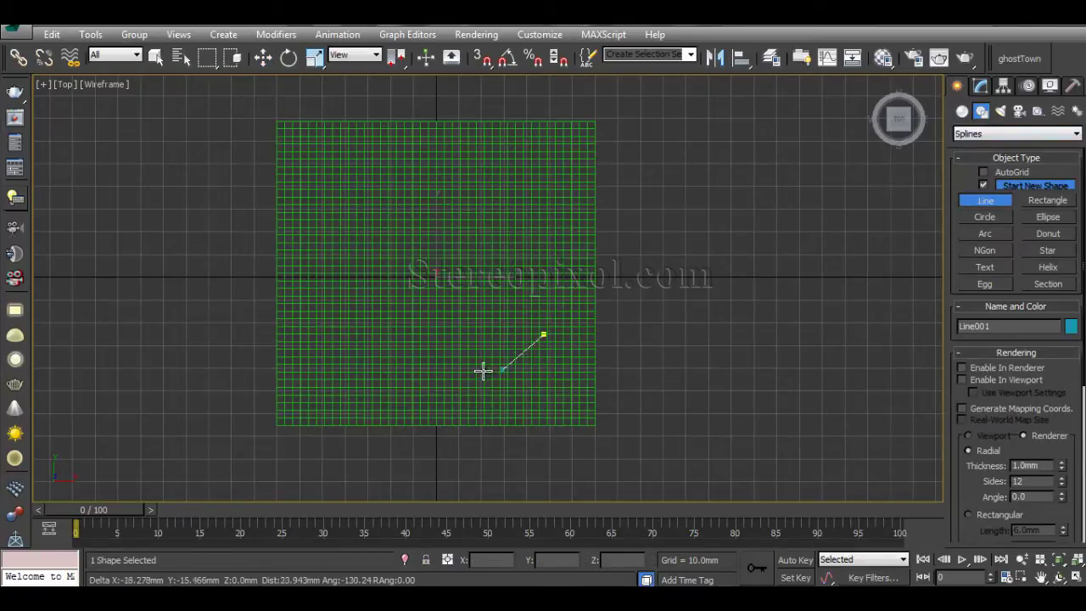
drag(460, 381, 363, 356)
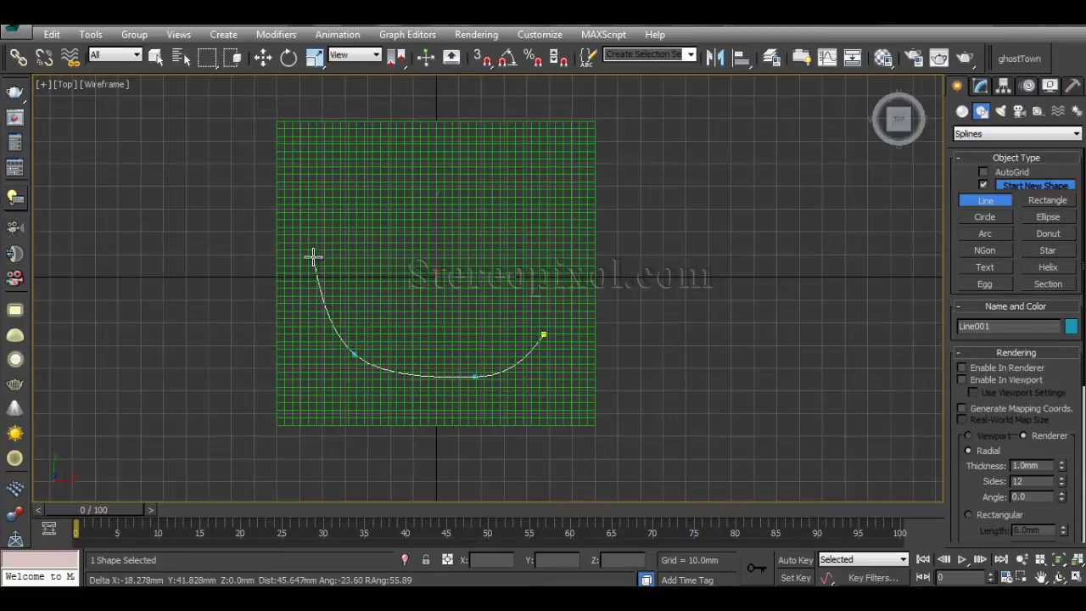
drag(313, 256, 314, 218)
click(367, 150)
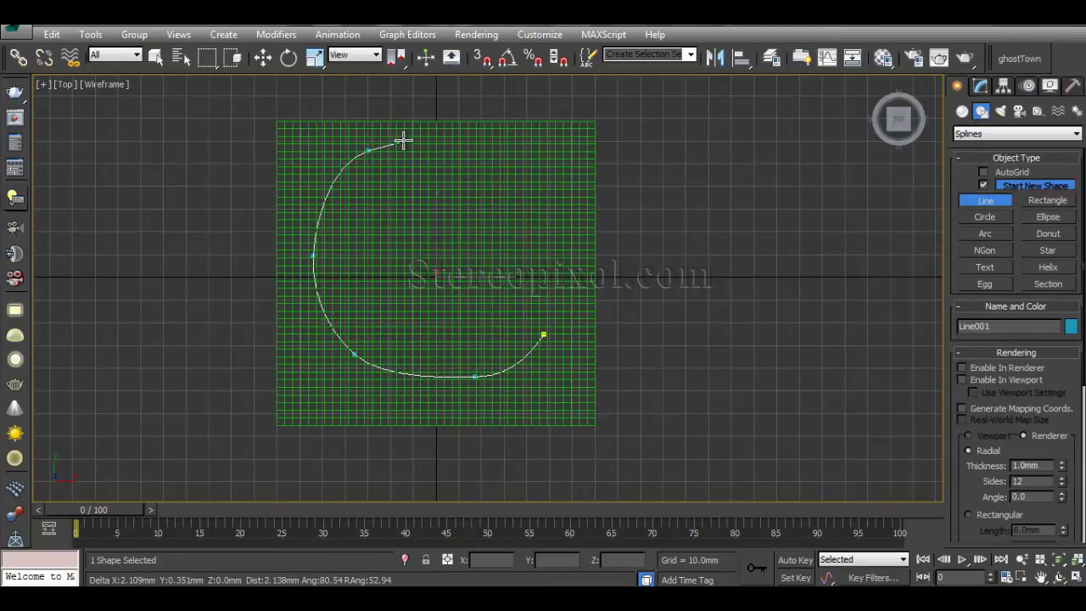
drag(520, 160, 552, 181)
drag(509, 257, 399, 280)
- Replace the misplaced right-side vertex, curl the line inward to the centre, and finish it
key(BackSpace)
key(BackSpace)
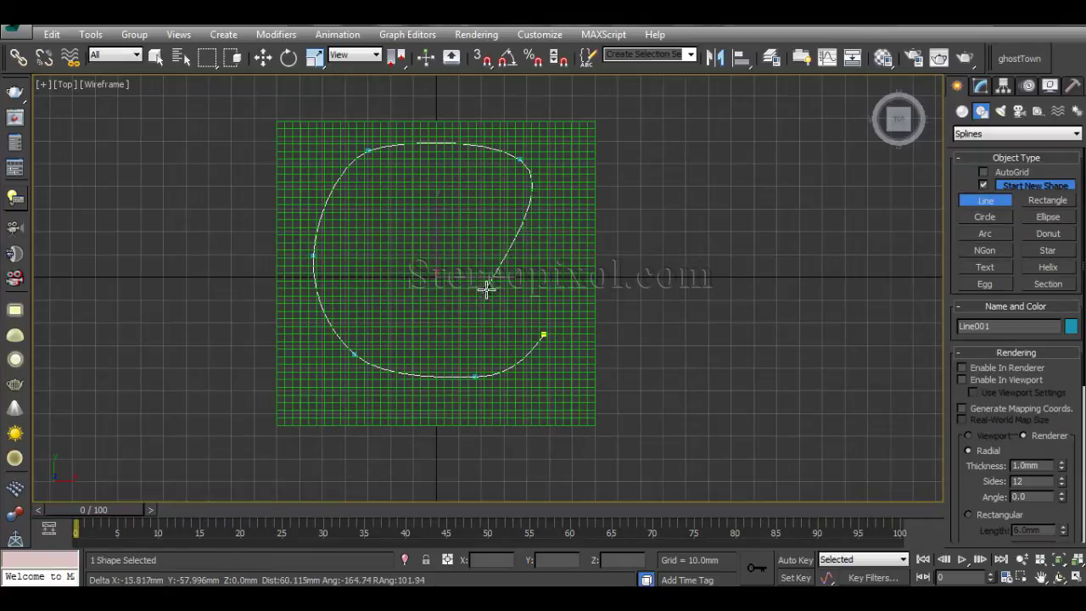
drag(512, 278, 499, 287)
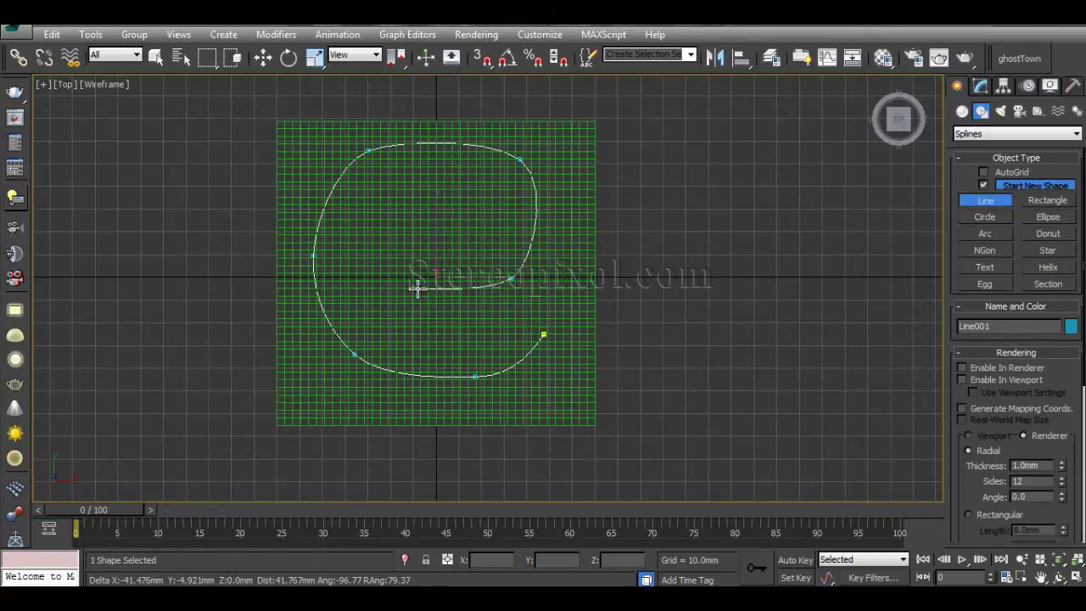
drag(417, 289, 400, 278)
click(386, 251)
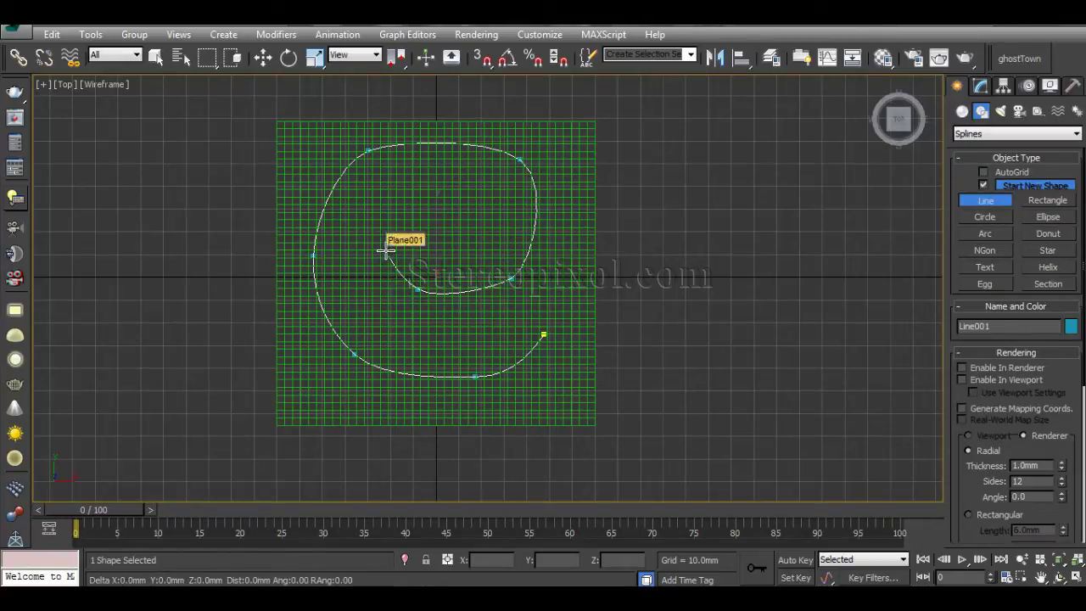
right_click(399, 239)
key(w)
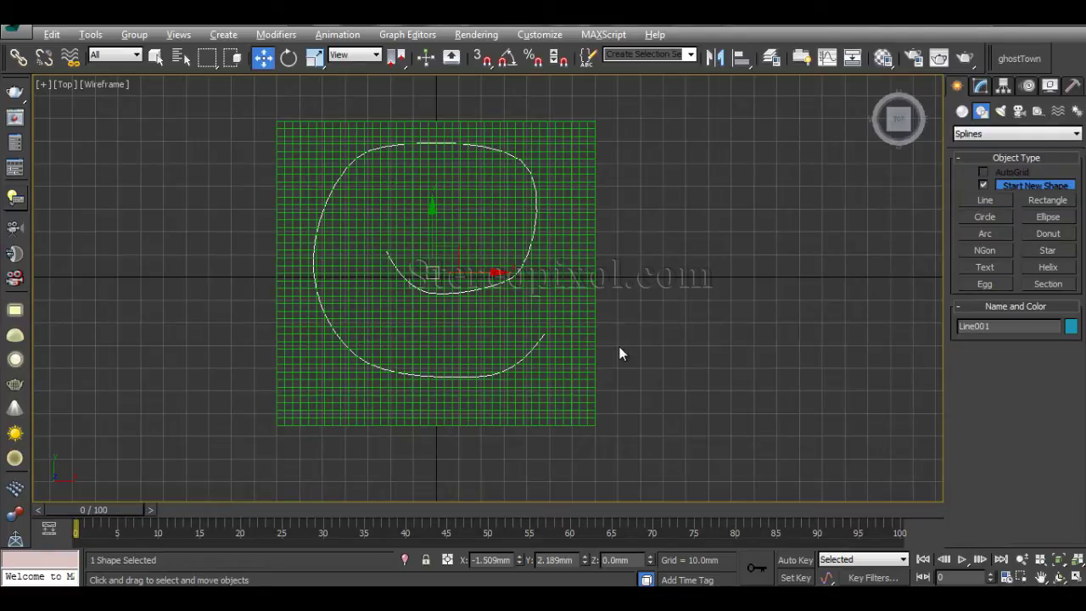
key(alt+w)
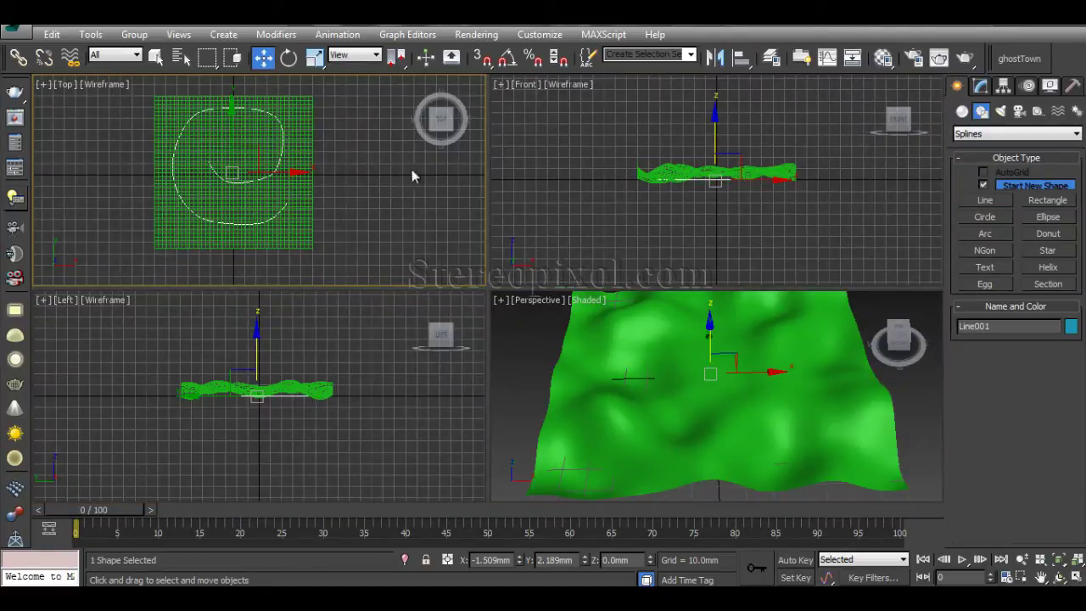
key(alt+w)
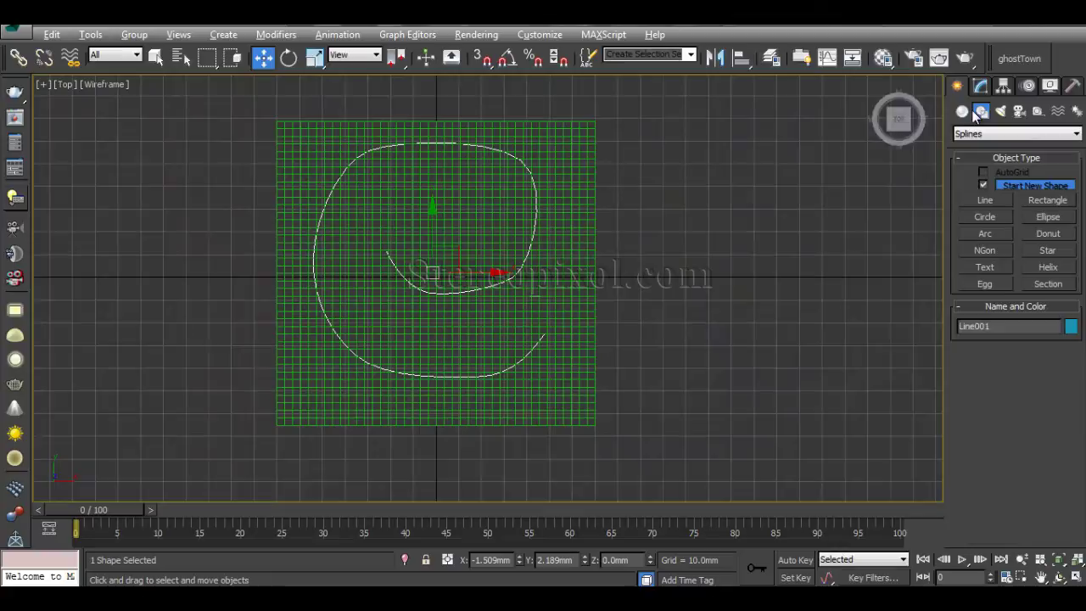
- Enable the line's viewport rendering with a Rectangular cross-section
click(980, 86)
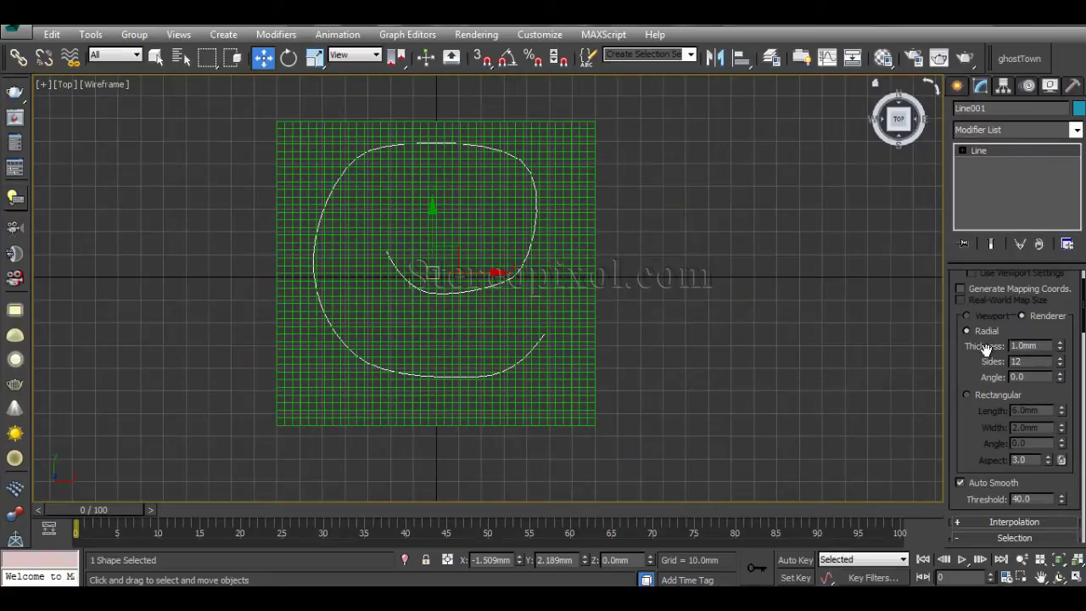
drag(951, 418, 964, 469)
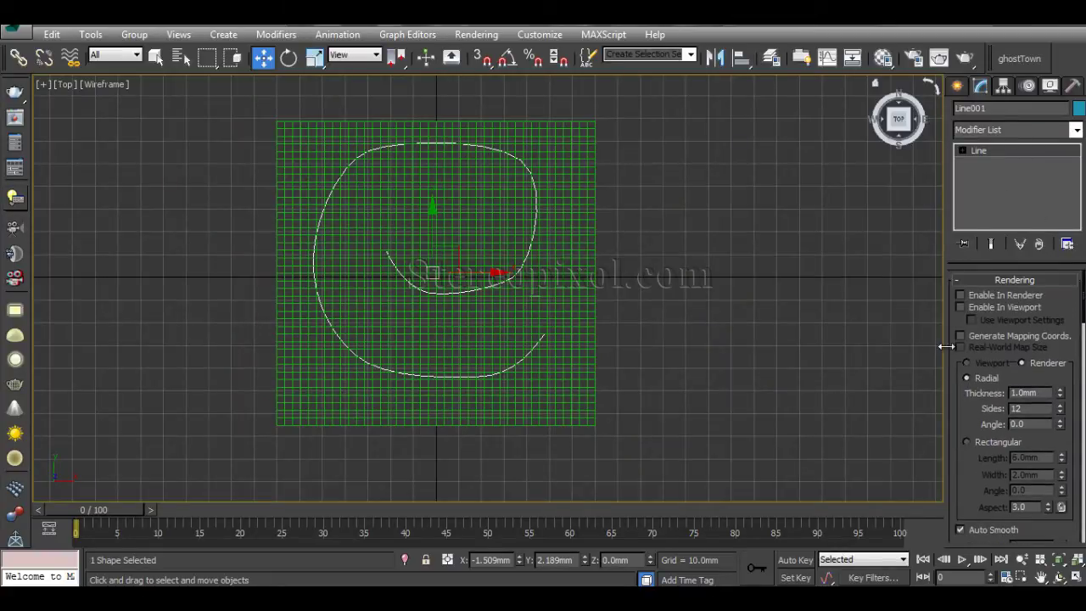
click(974, 283)
click(971, 283)
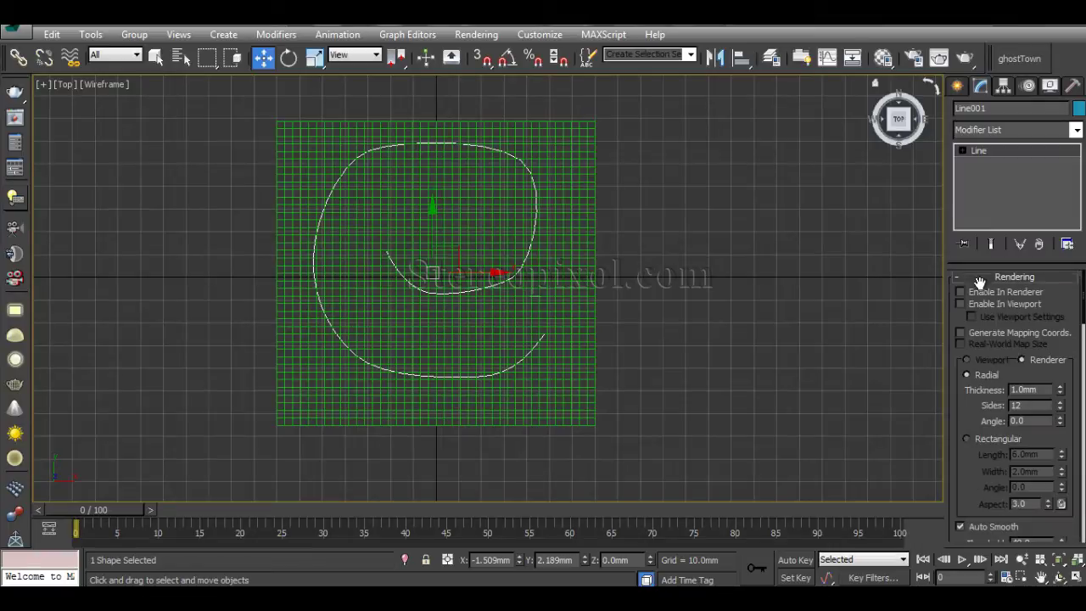
click(961, 303)
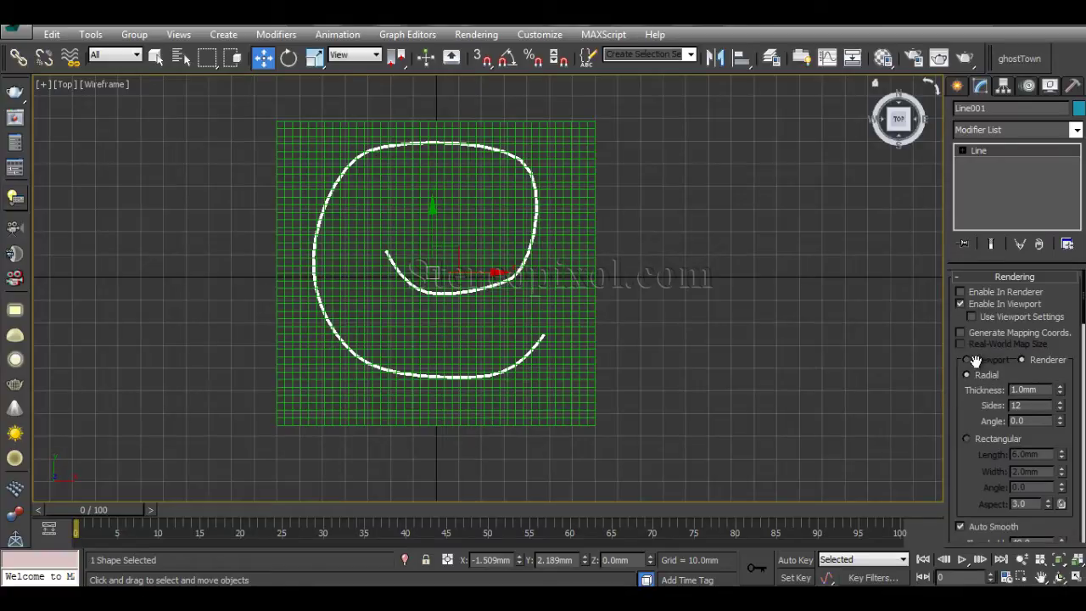
click(984, 439)
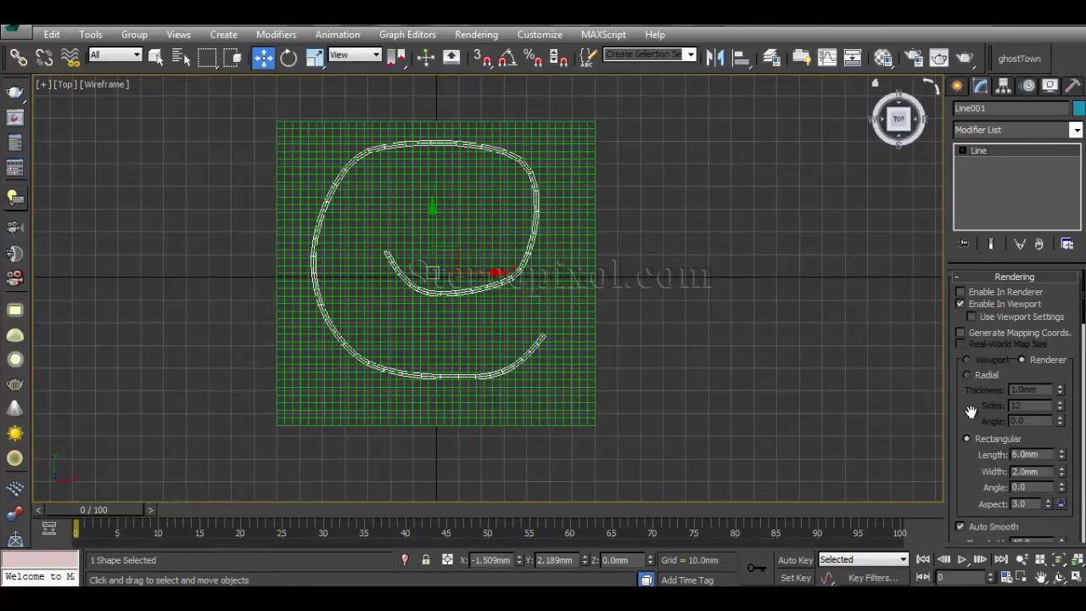
- Set the rectangular road width to 8.766mm
drag(972, 411, 973, 389)
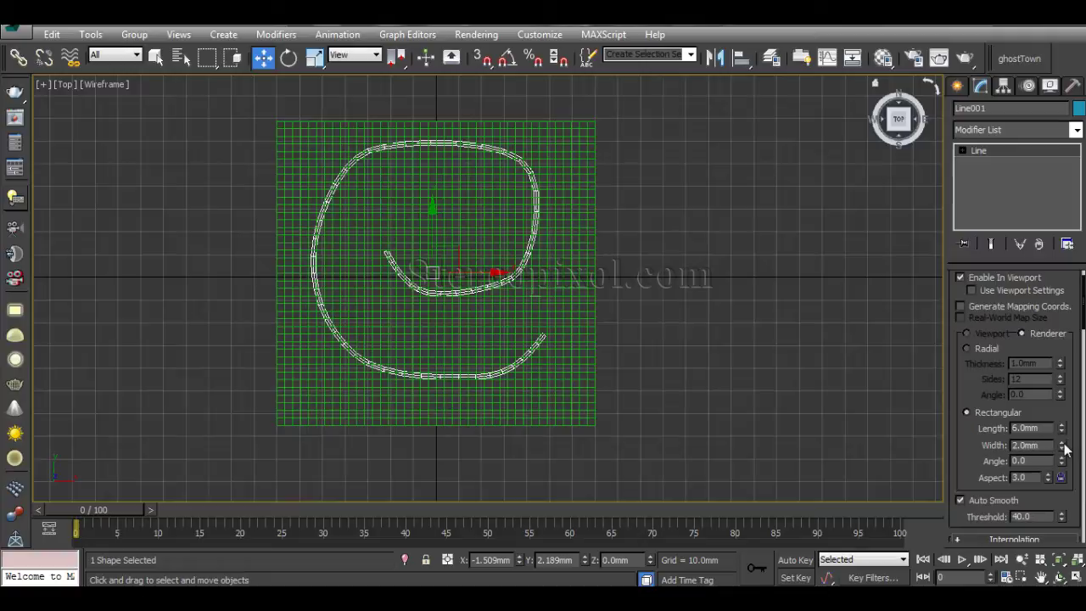
drag(1060, 447, 1026, 141)
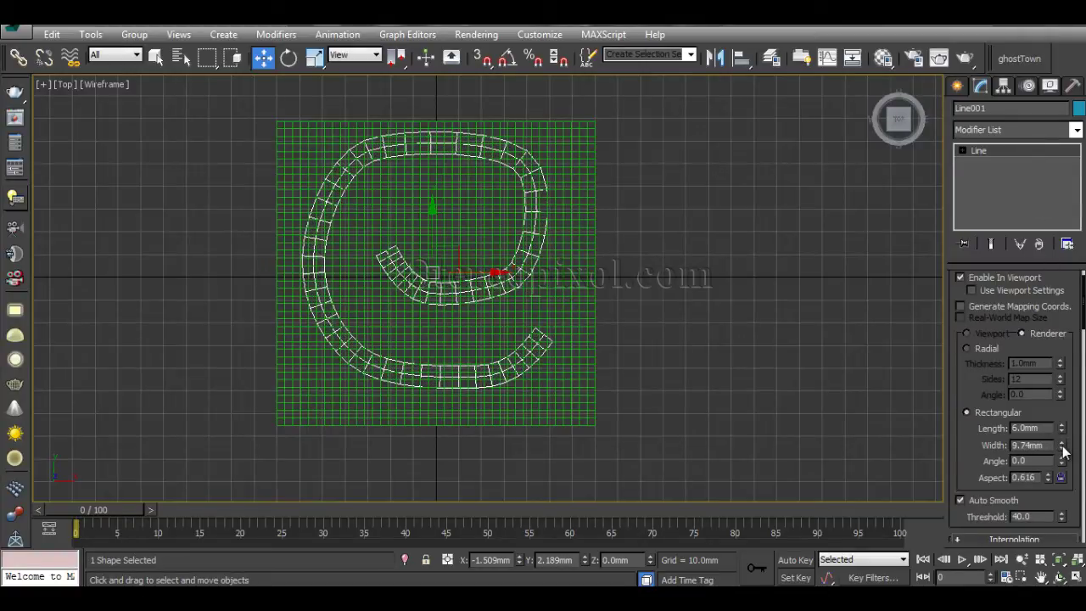
drag(1065, 454, 1065, 459)
right_click(506, 280)
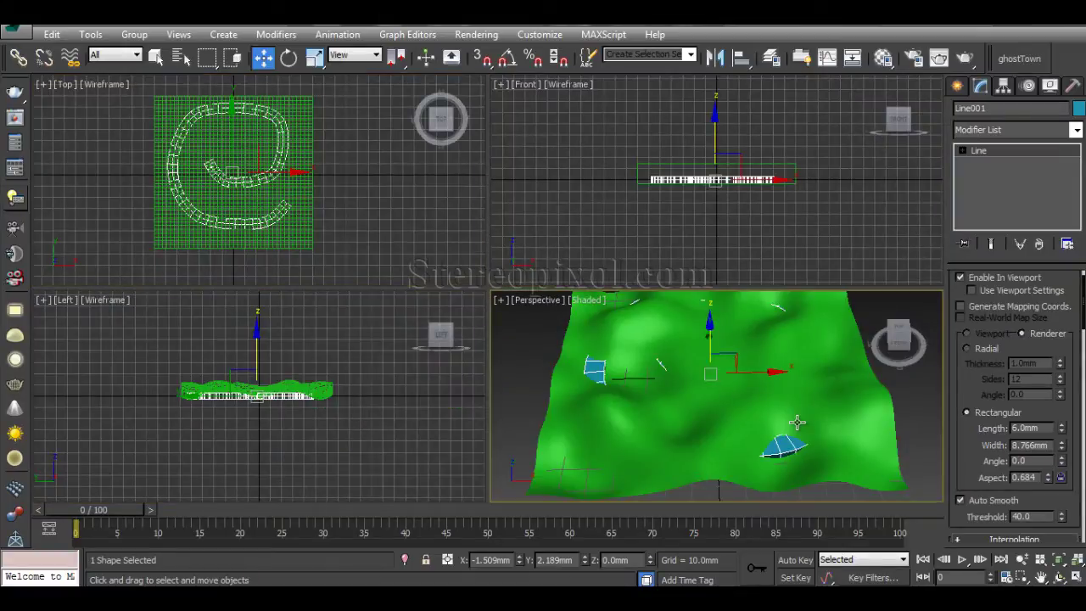
key(alt+w)
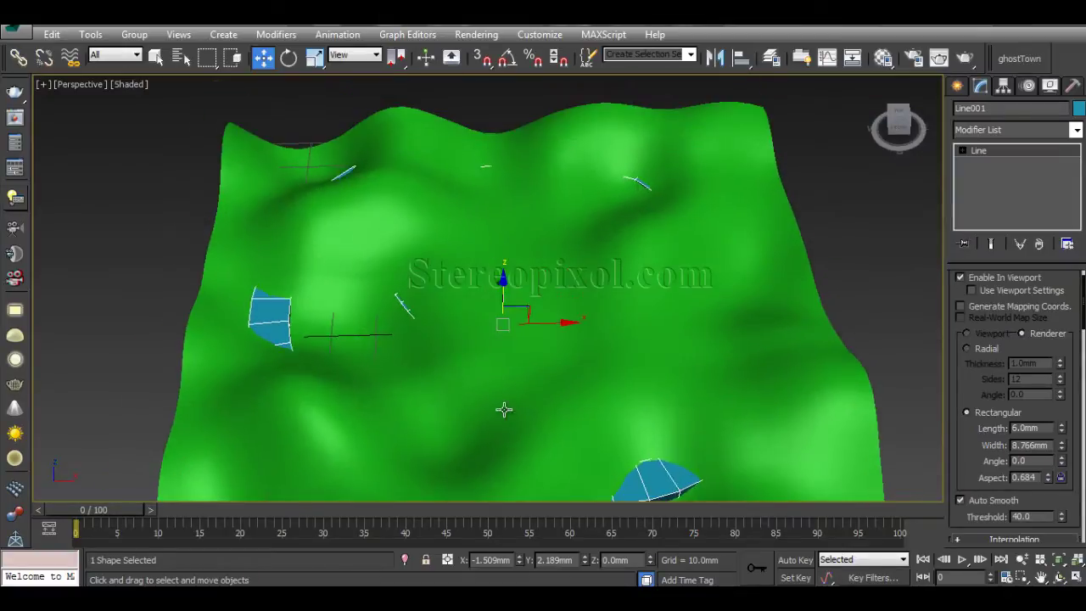
- Raise the ribbon above the terrain and set its thickness (Length) to 1.56mm
alt+middle_drag(503, 410, 493, 292)
drag(501, 277, 501, 178)
alt+middle_drag(509, 254, 580, 338)
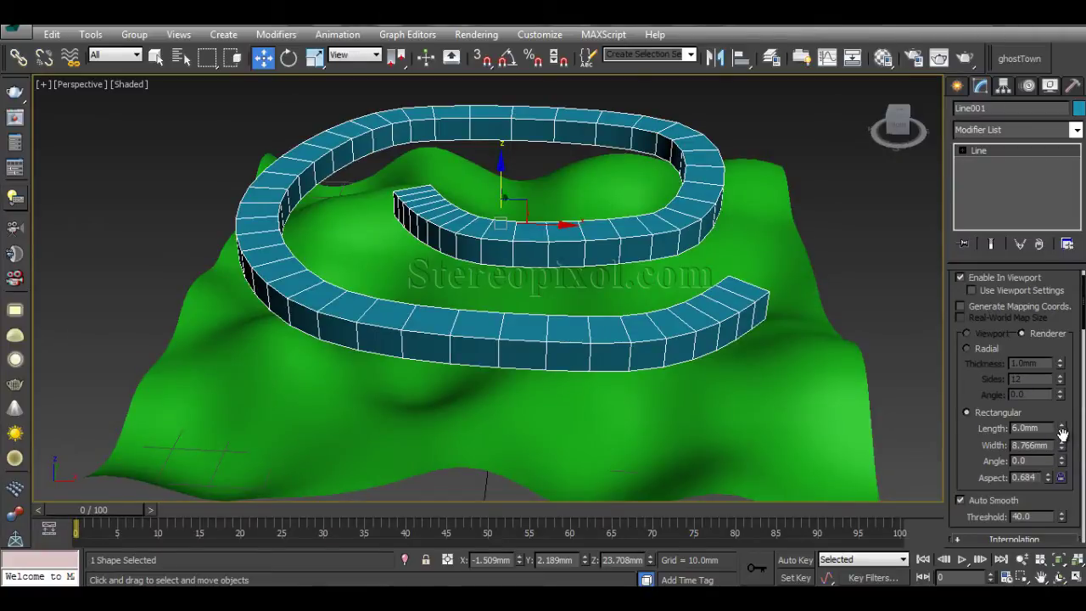
drag(1061, 431, 1061, 462)
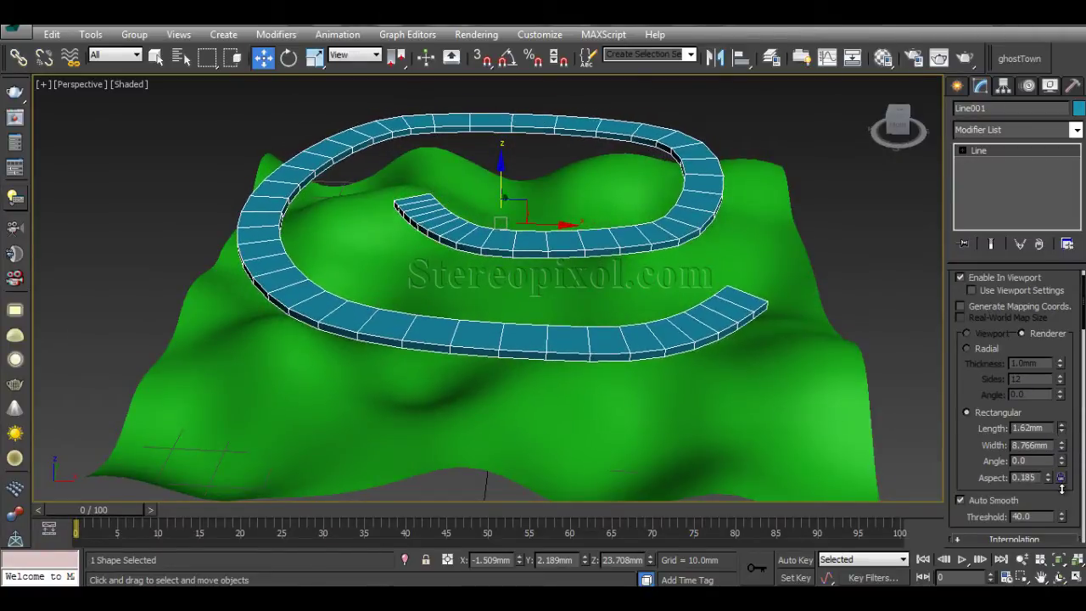
alt+middle_drag(576, 357, 521, 293)
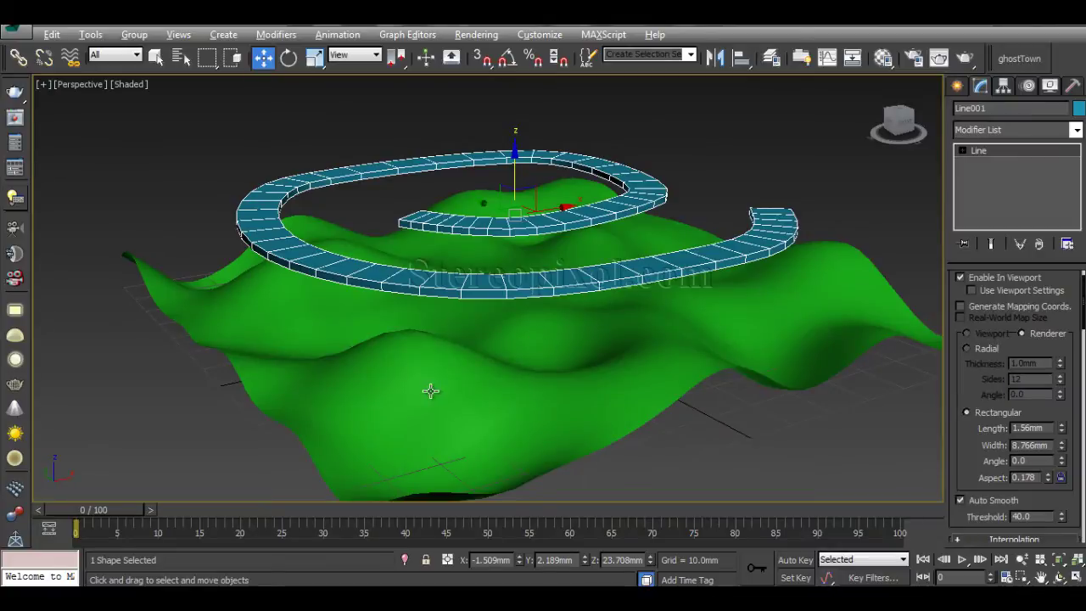
- Lower the terrain's Noise Z strength to 15.135mm, then deselect and maximize the Top view
alt+middle_drag(430, 390, 504, 381)
click(611, 364)
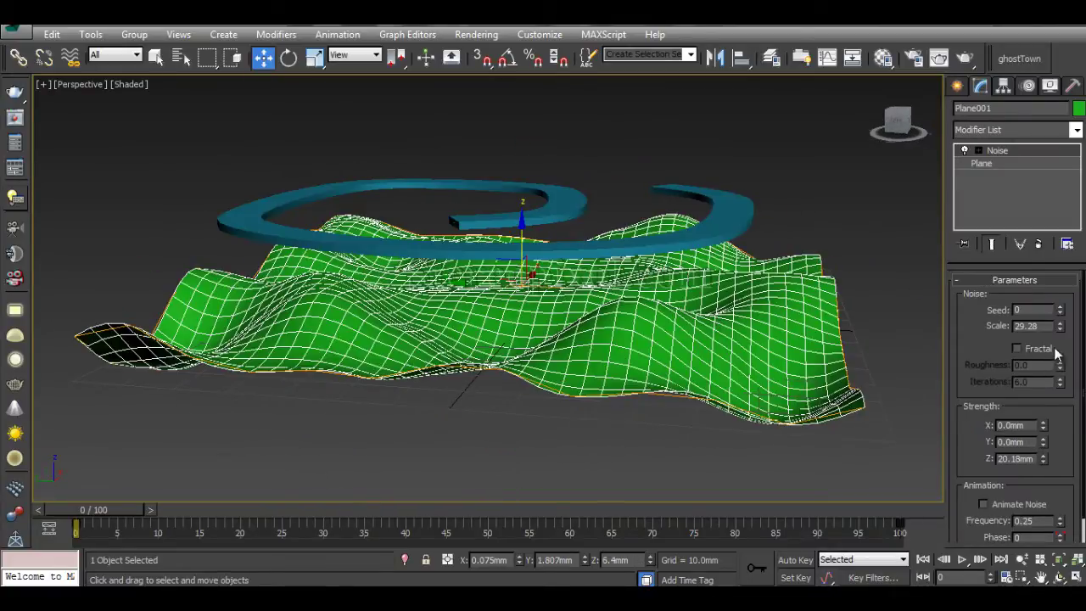
mouse_move(1043, 461)
mouse_down()
mouse_move(1041, 481)
mouse_move(1043, 462)
mouse_up()
alt+middle_drag(645, 339, 650, 391)
alt+middle_drag(649, 317, 673, 357)
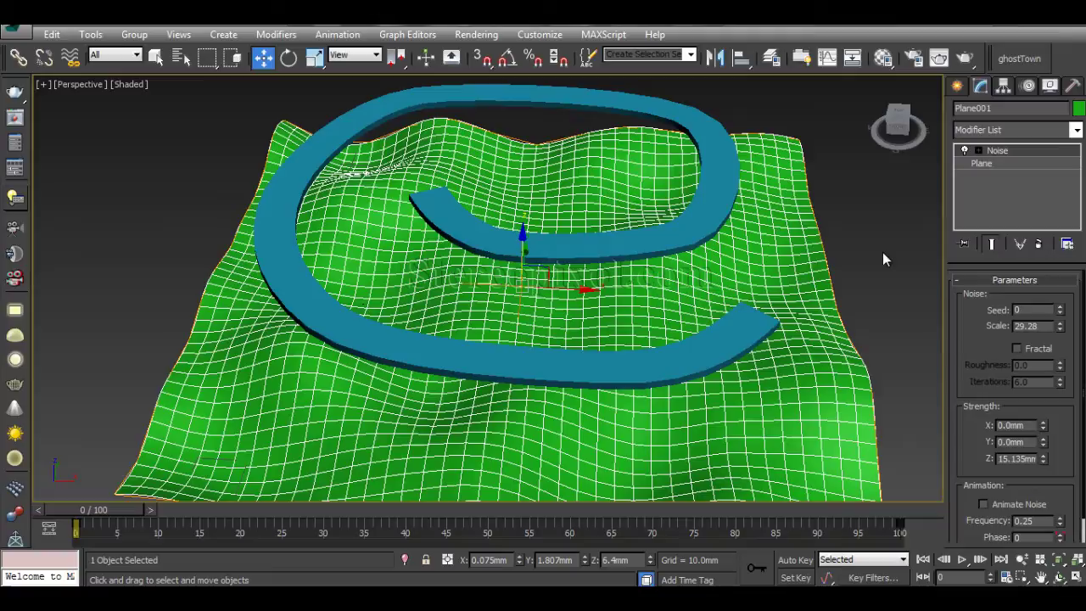
click(666, 106)
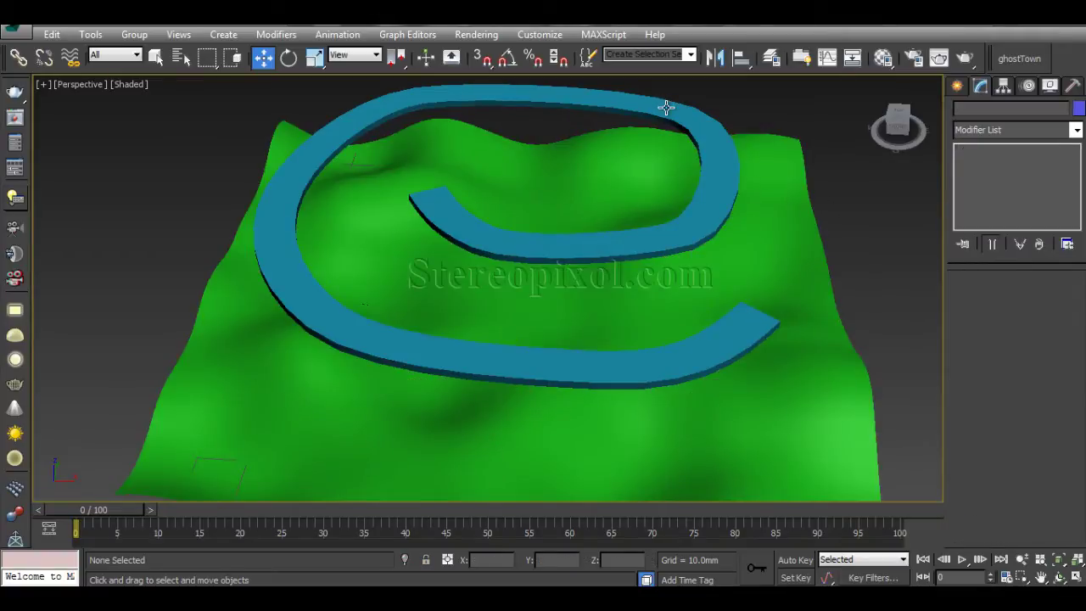
key(alt+w)
key(alt+w)
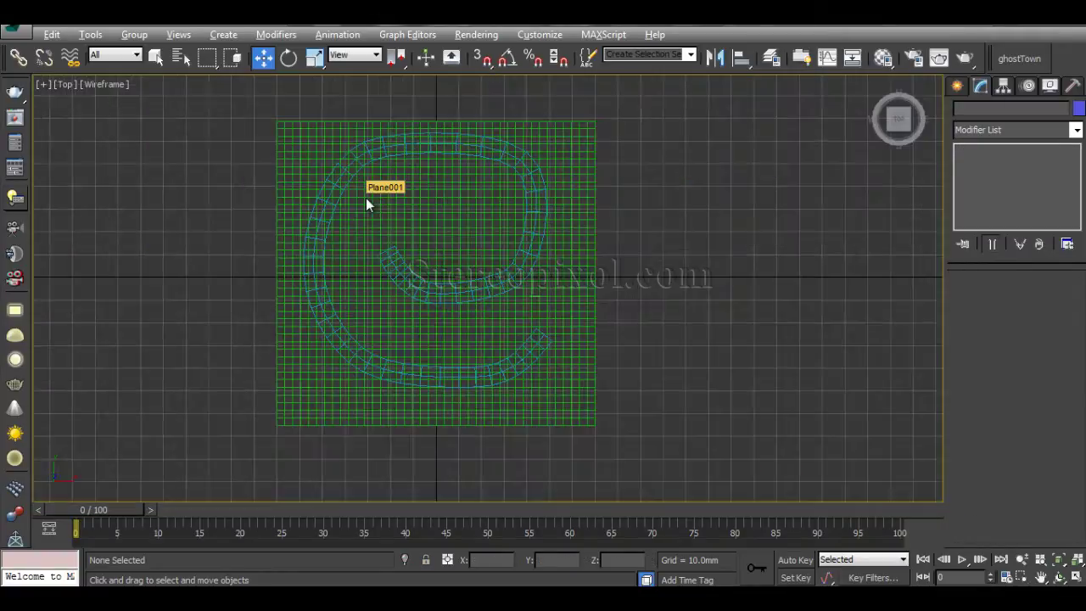
- Convert the road ribbon Line001 to an Editable Poly through the right-click menu
click(486, 280)
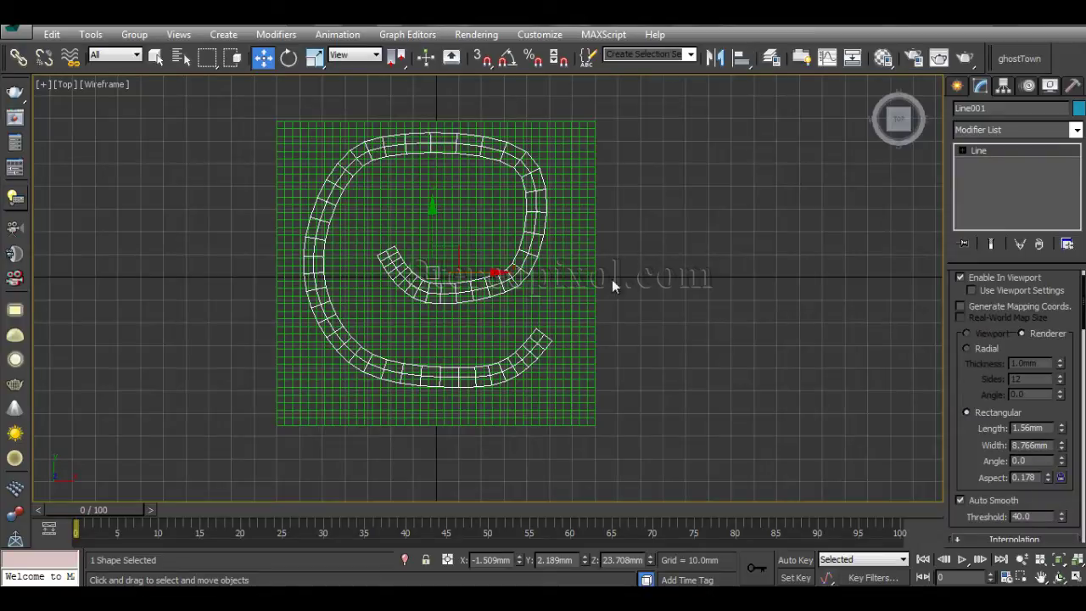
right_click(660, 237)
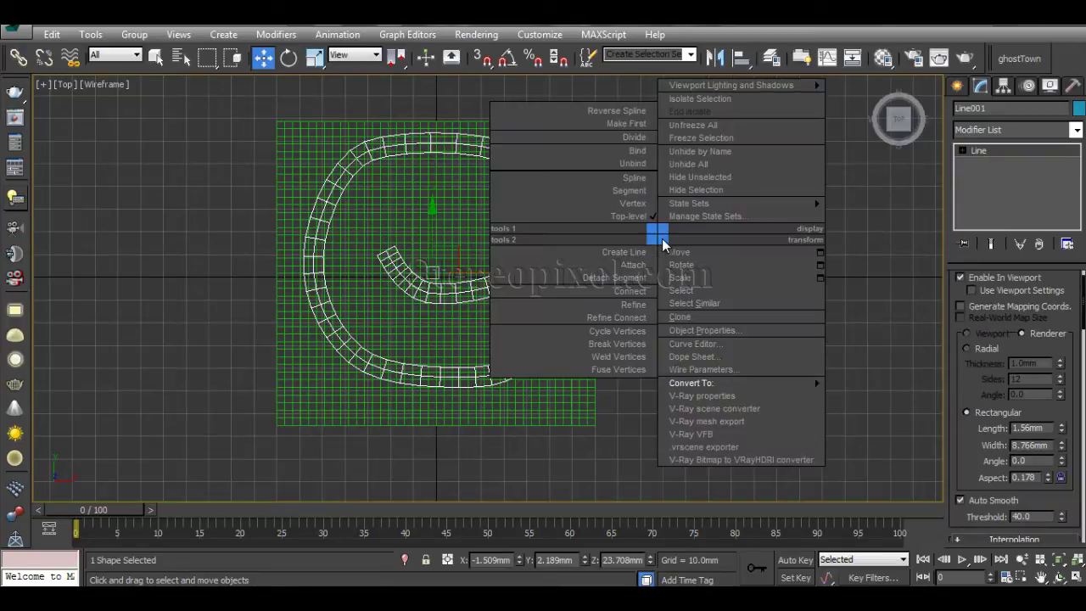
key(Escape)
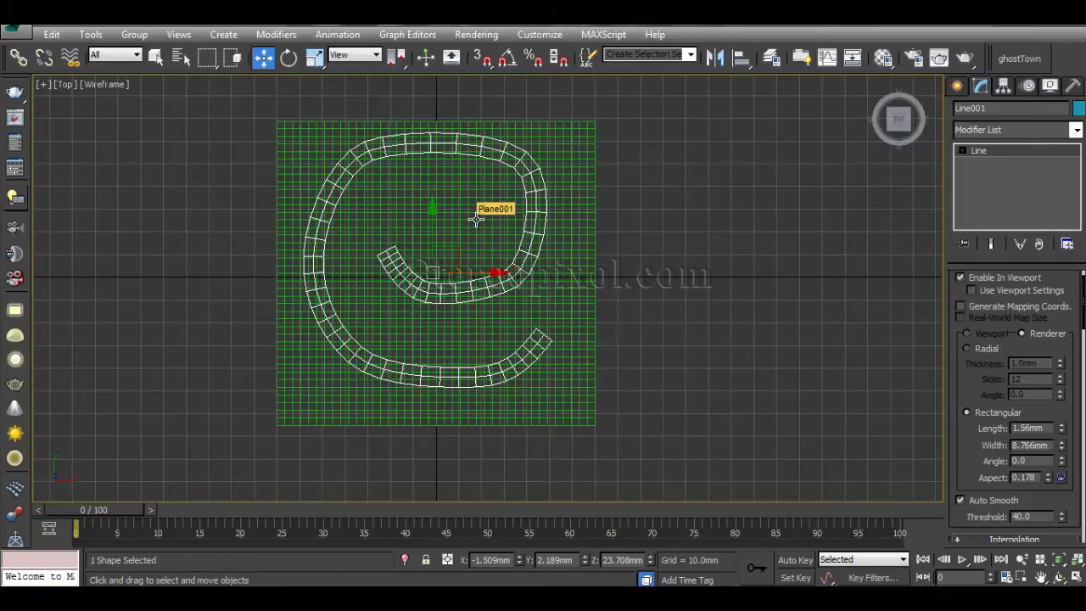
right_click(529, 201)
mouse_move(659, 347)
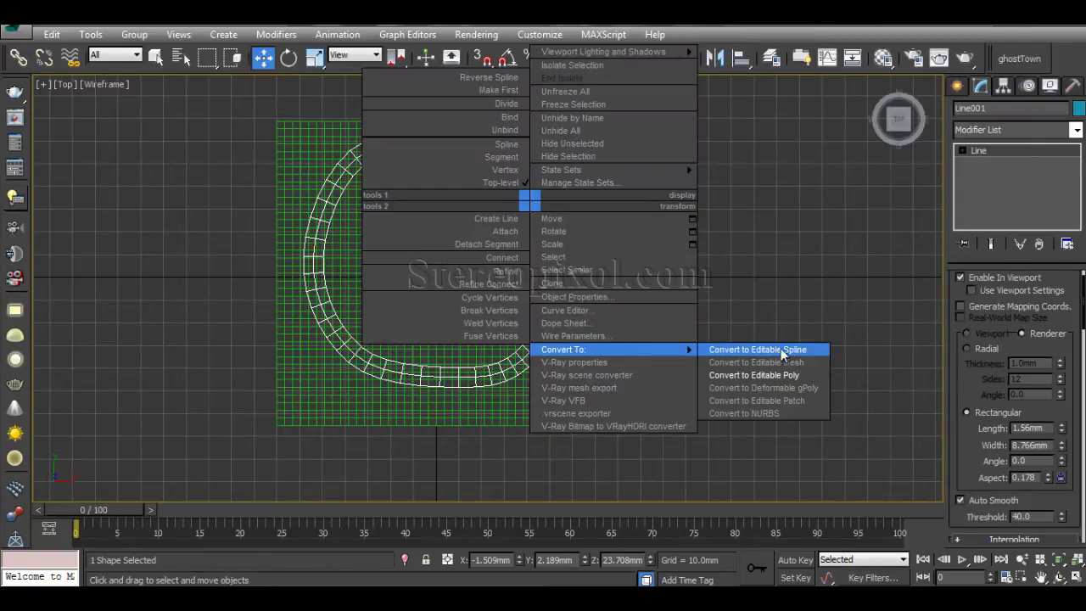
click(784, 376)
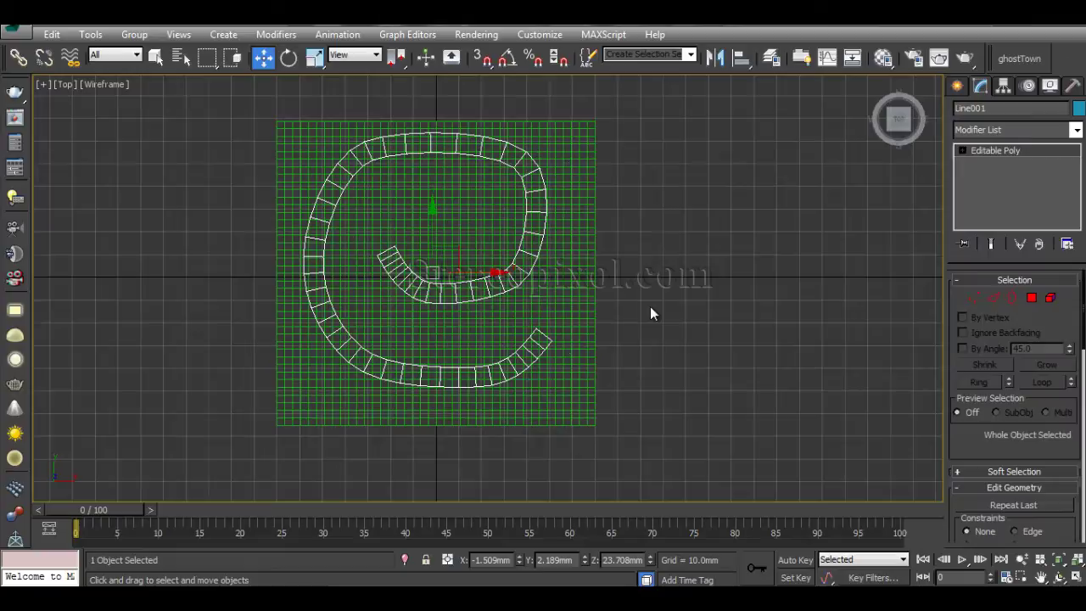
key(alt+w)
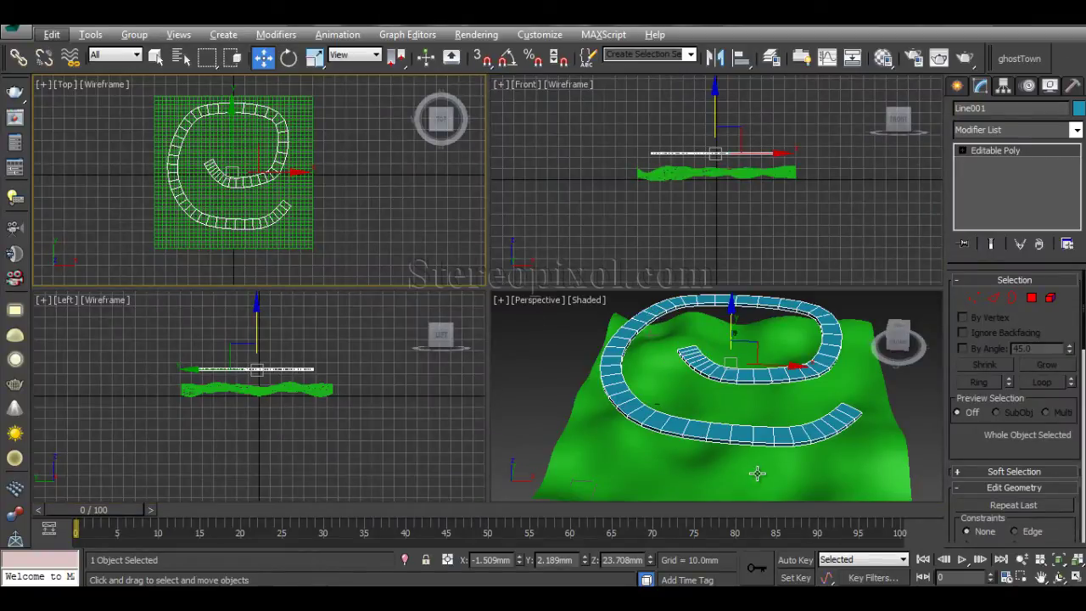
key(alt+w)
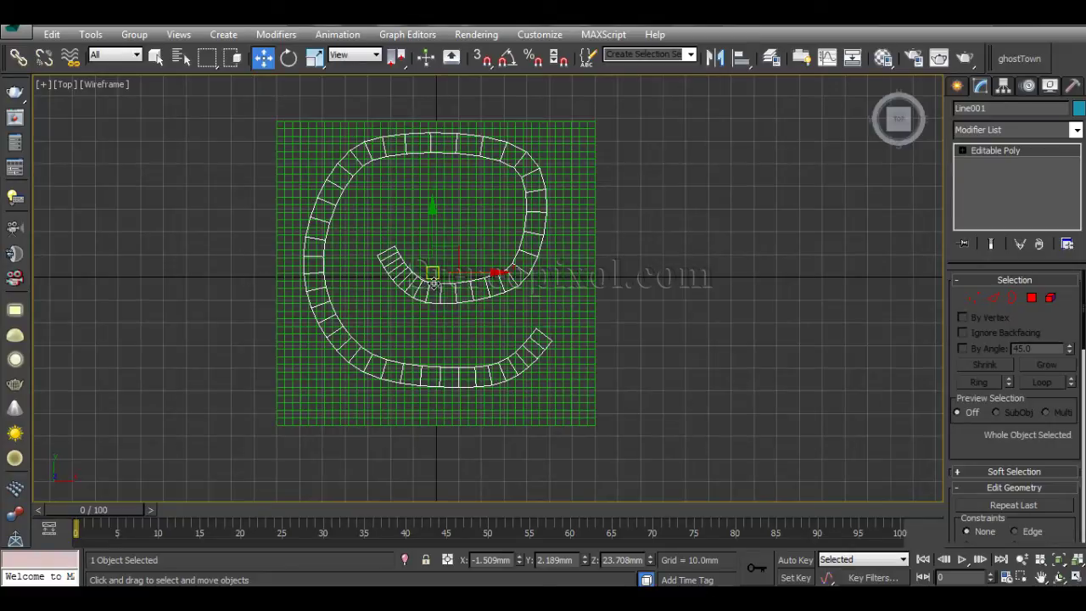
- With Line001 selected, start a Conform from the Compound Objects creation category
click(572, 287)
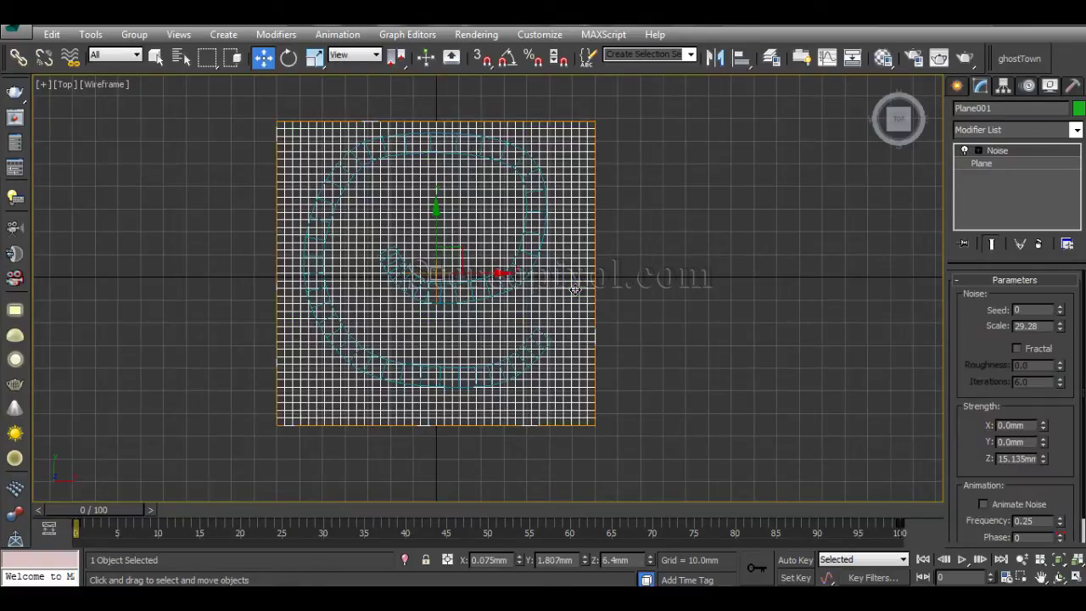
click(536, 255)
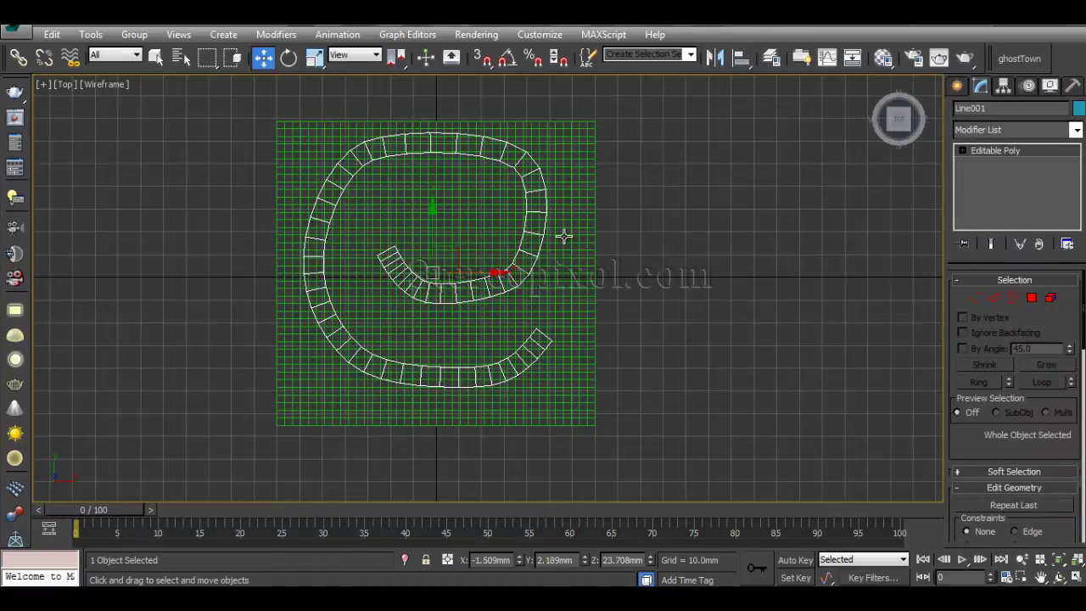
click(562, 235)
click(540, 236)
click(958, 86)
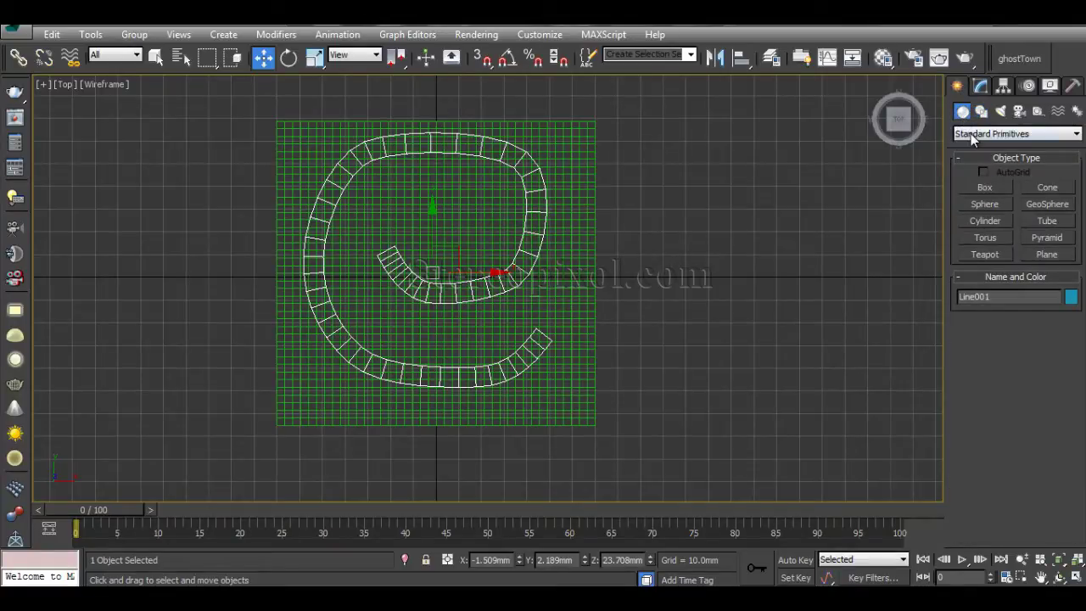
click(975, 133)
click(988, 165)
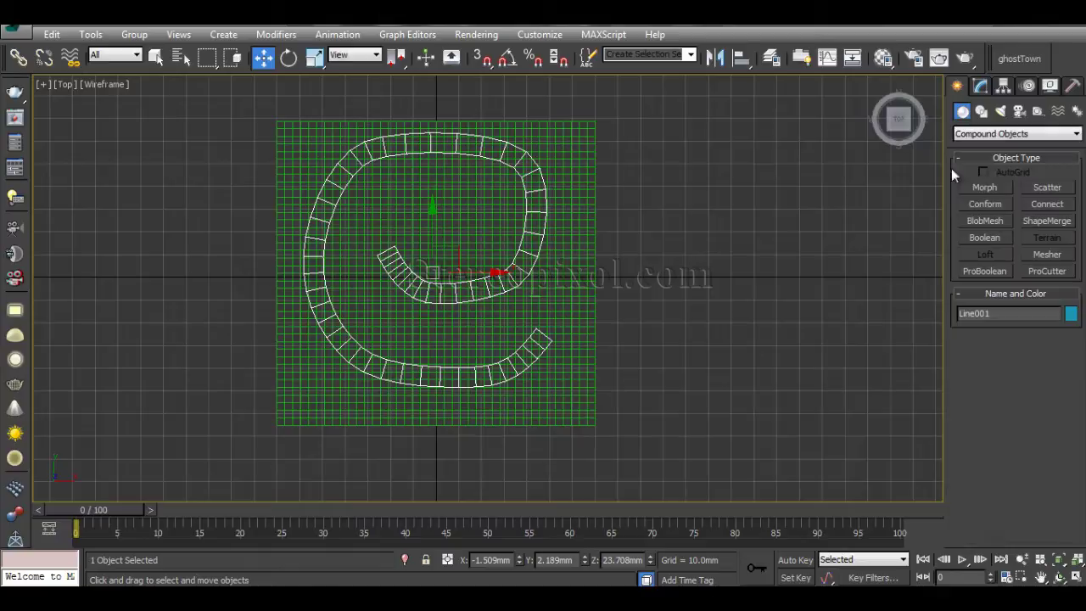
click(992, 205)
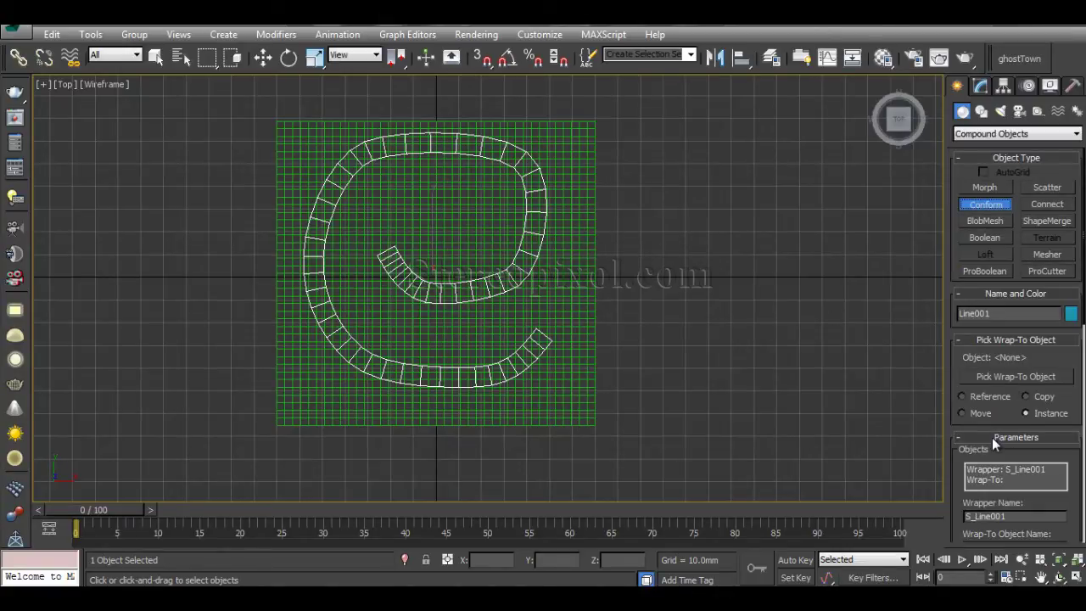
- Scroll the Conform rollouts to Vertex Projection Direction and restore the four-viewport layout
drag(1008, 411, 1002, 328)
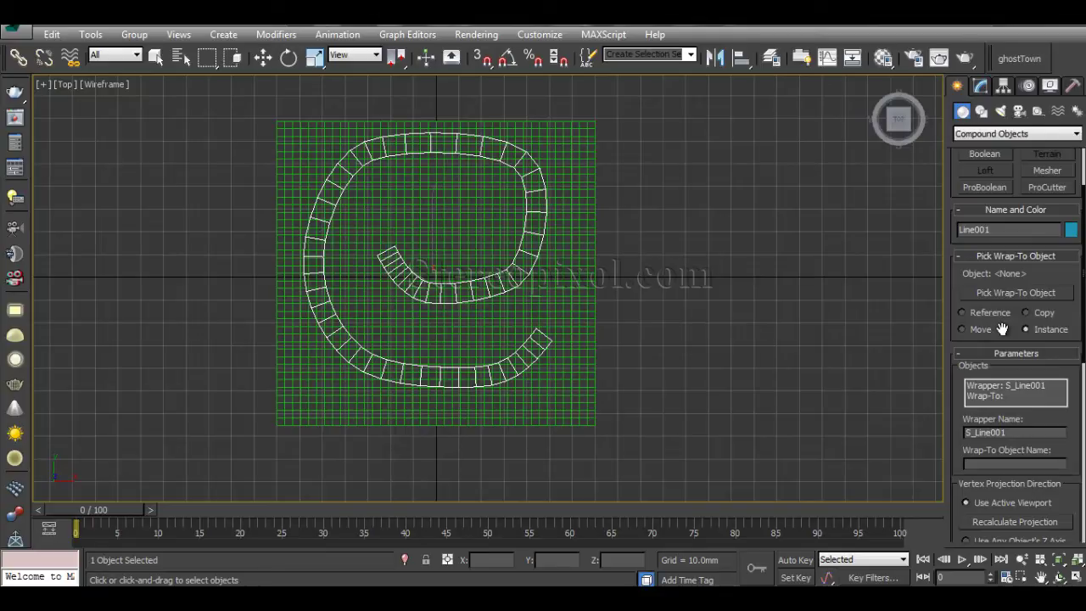
mouse_move(1072, 386)
mouse_down()
mouse_move(1072, 334)
mouse_move(1071, 373)
mouse_up()
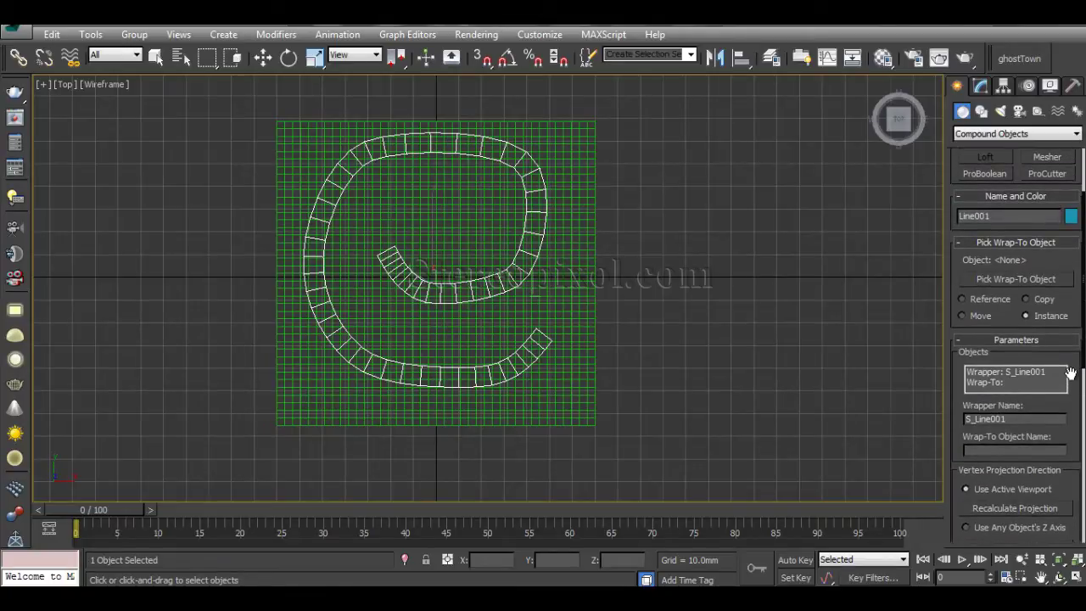
drag(1070, 373, 1075, 273)
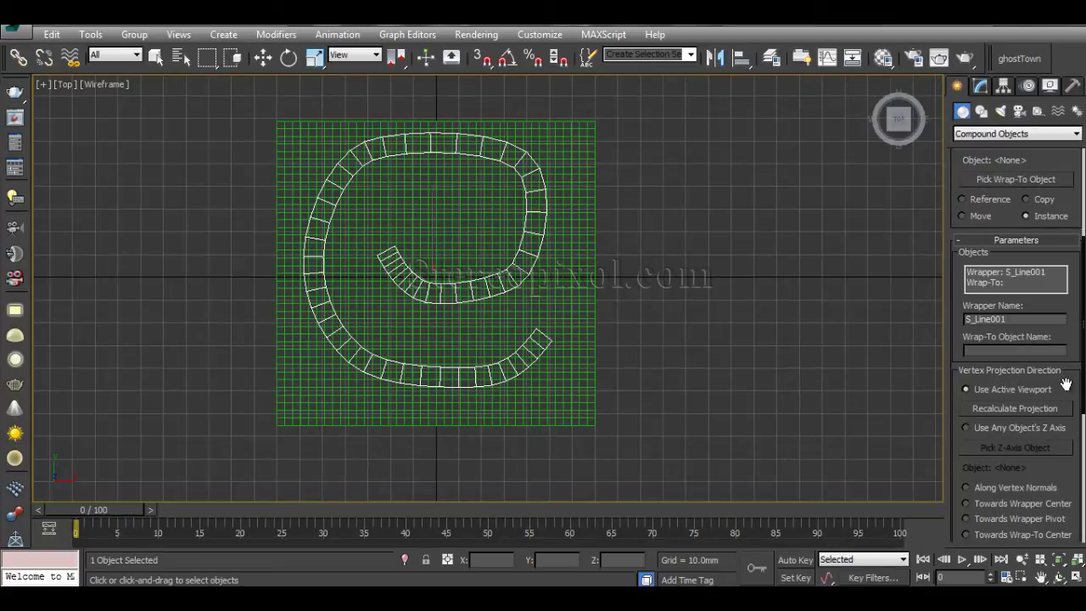
drag(1063, 377, 1063, 339)
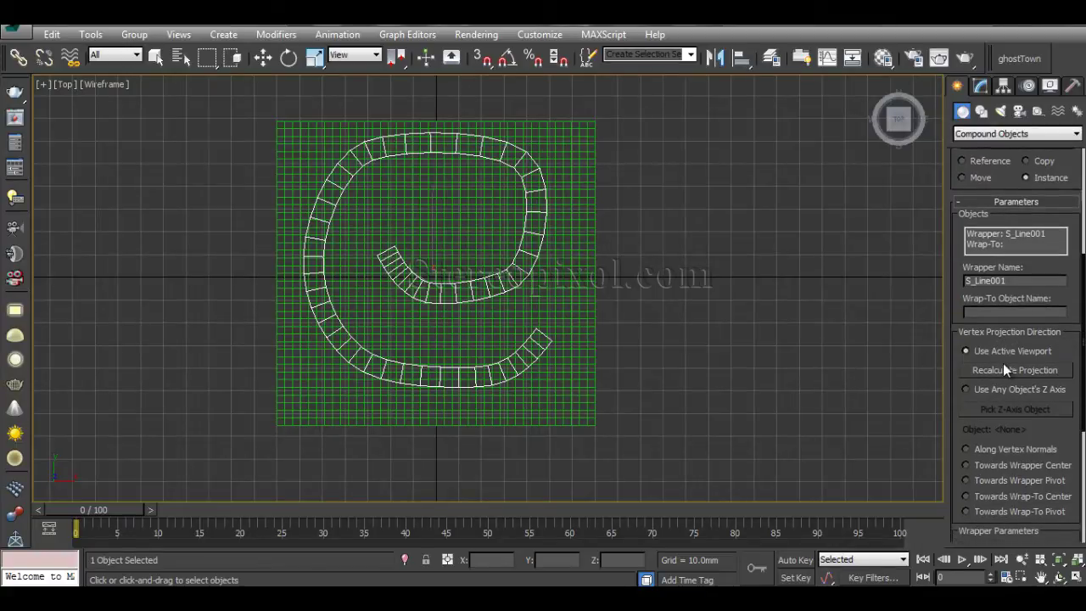
key(alt+w)
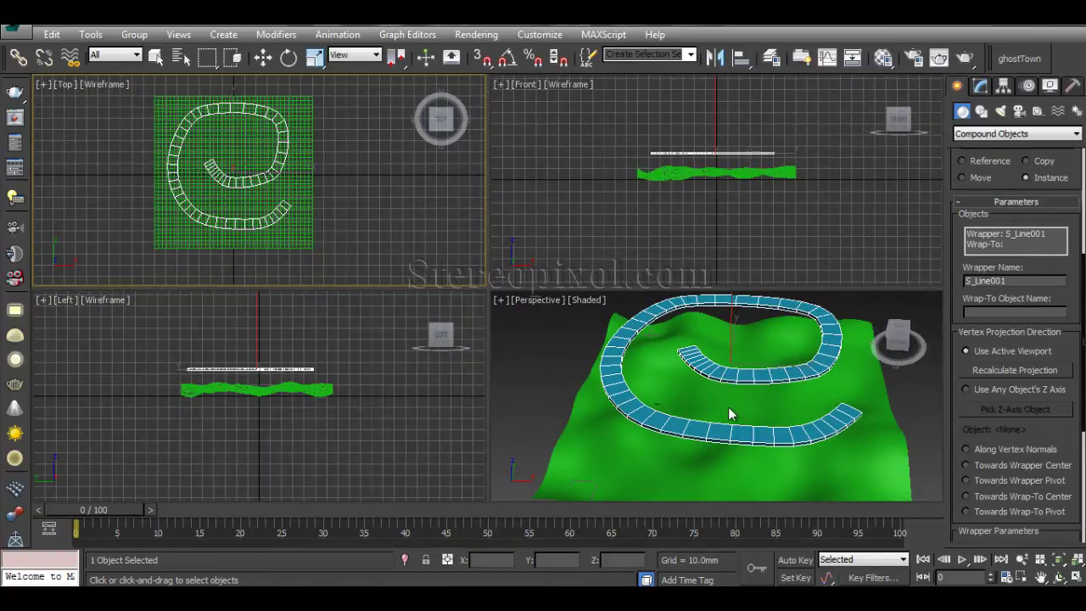
mouse_move(719, 418)
middle_down()
mouse_move(738, 429)
mouse_move(728, 416)
middle_up()
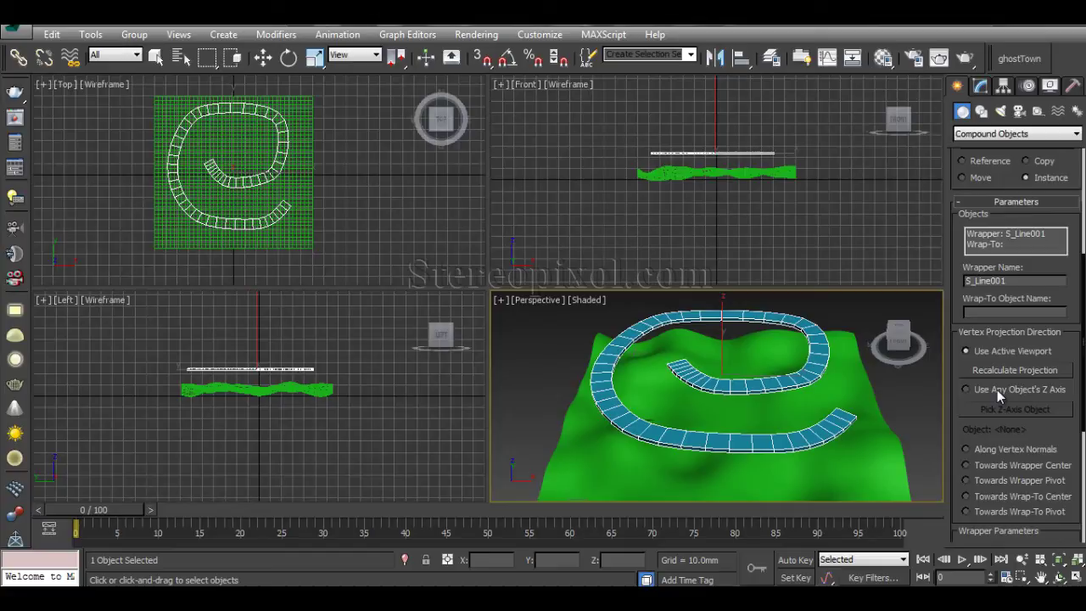
click(994, 392)
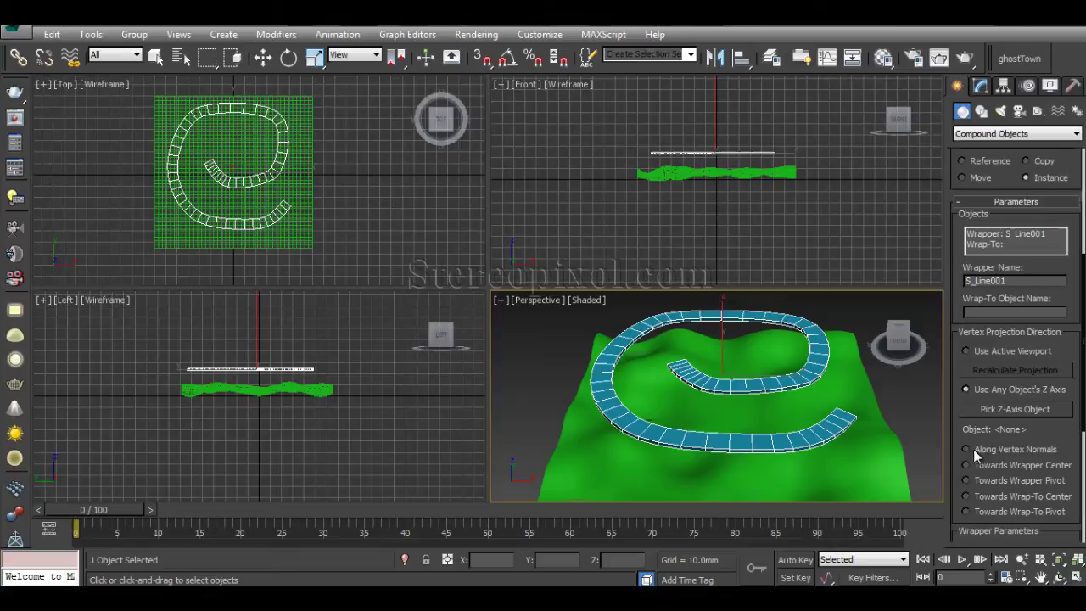
click(978, 353)
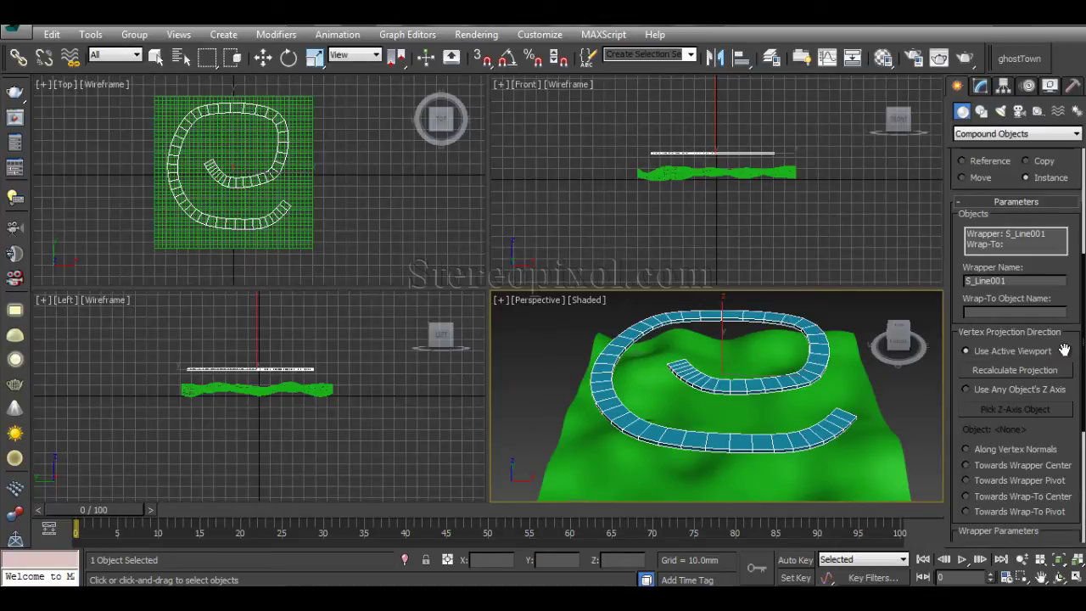
drag(1071, 349, 1074, 160)
drag(970, 401, 969, 347)
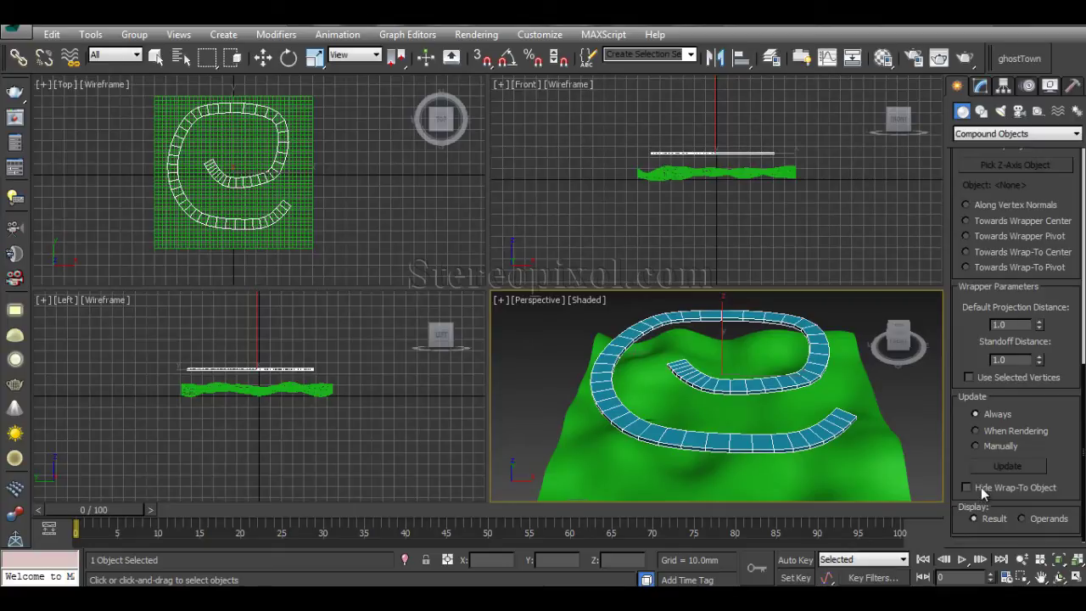
click(967, 488)
click(967, 488)
scroll(965, 446, up, 3)
scroll(1053, 501, down, 3)
scroll(1076, 401, up, 12)
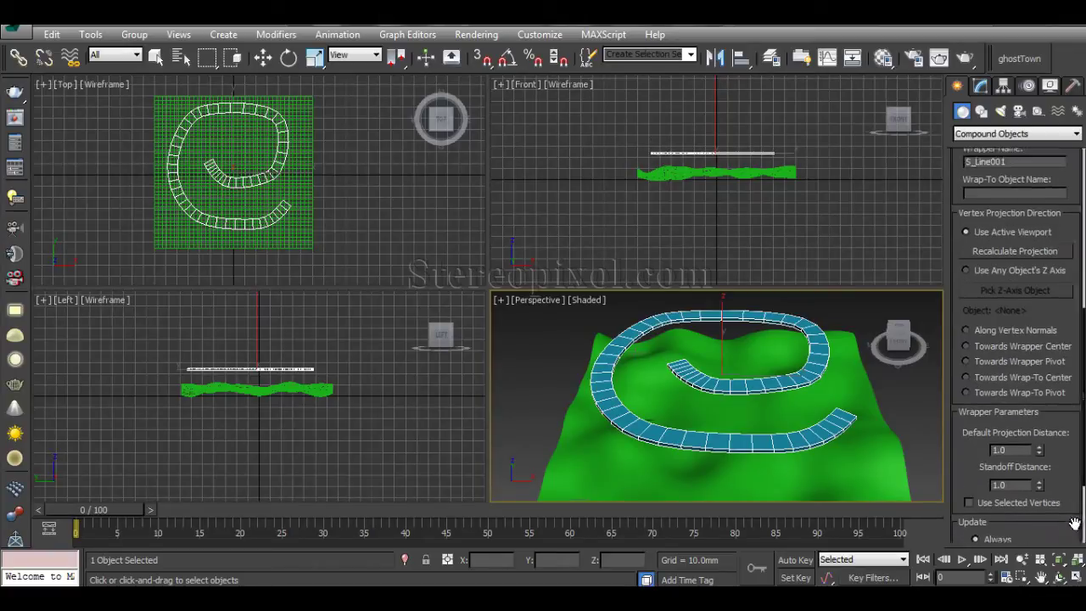
scroll(1040, 406, up, 1)
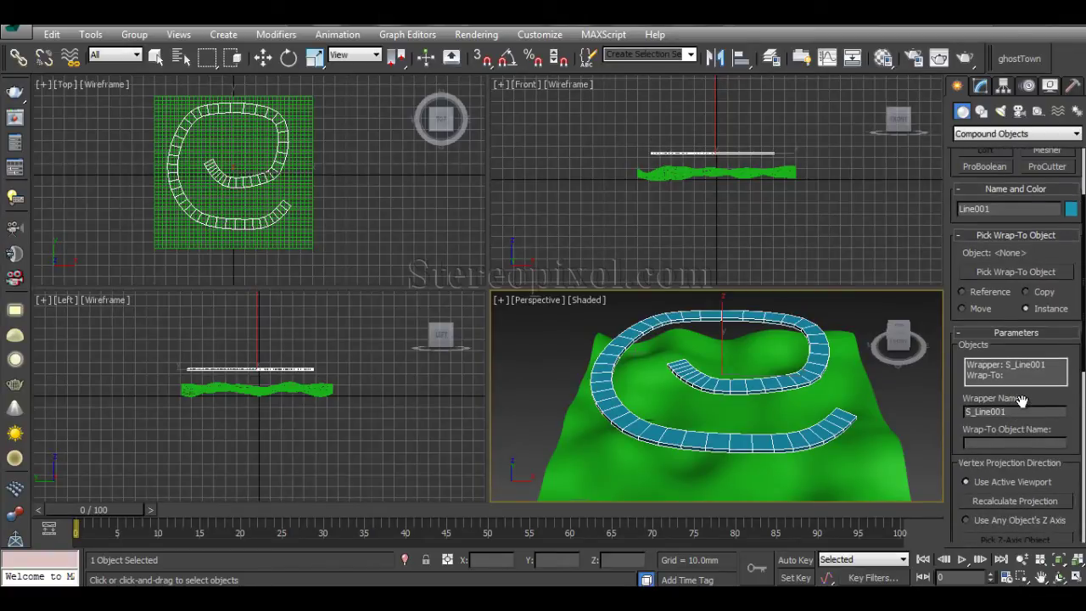
- In the maximized Top view, pick the green terrain plane as the Conform wrap-to object
right_click(398, 229)
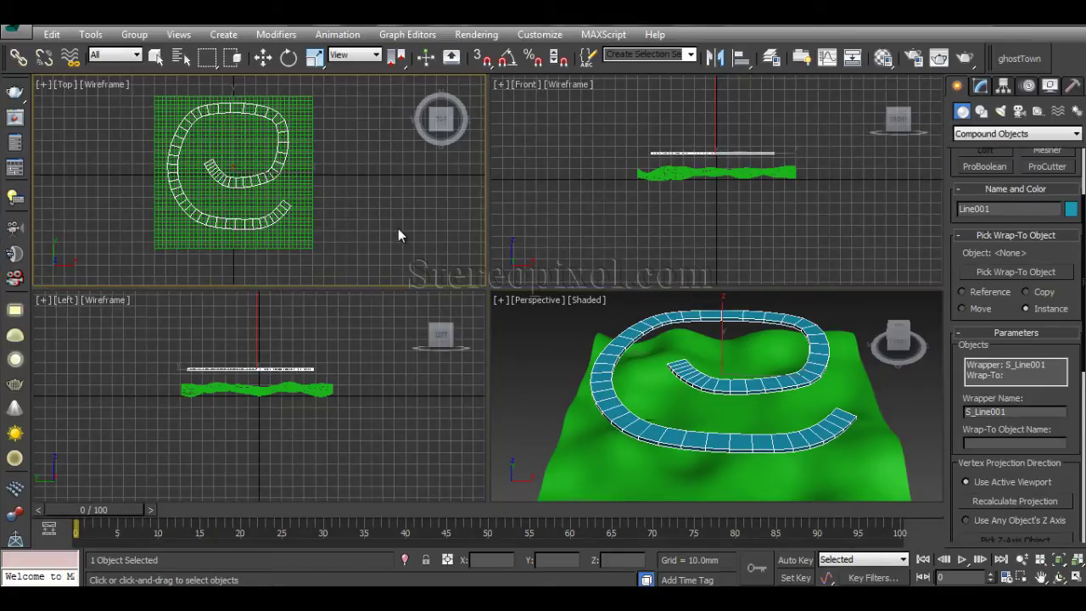
key(alt+w)
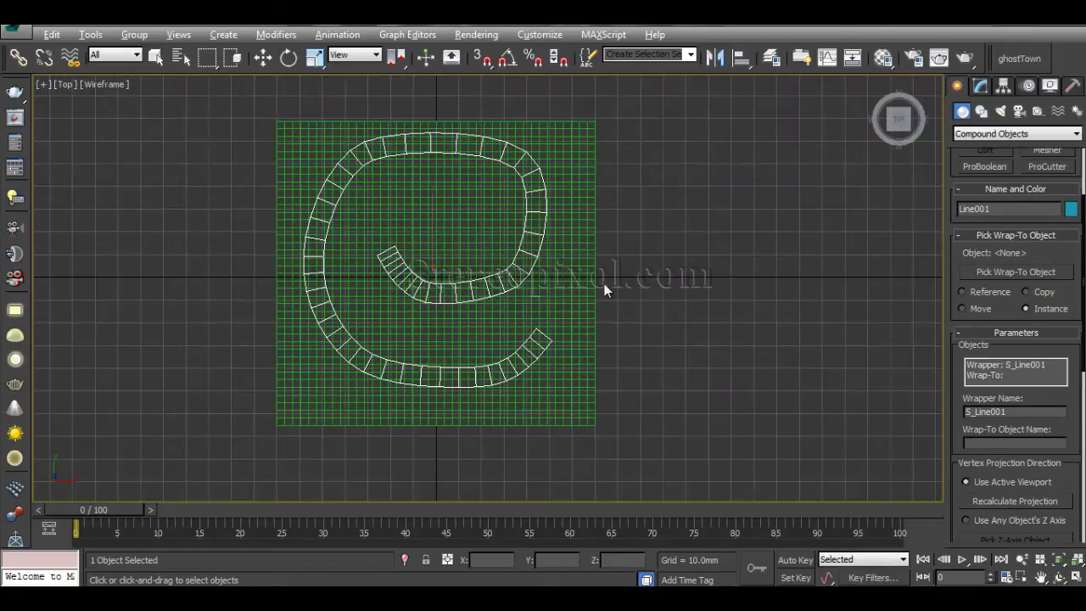
middle_drag(626, 307, 644, 326)
key(alt)
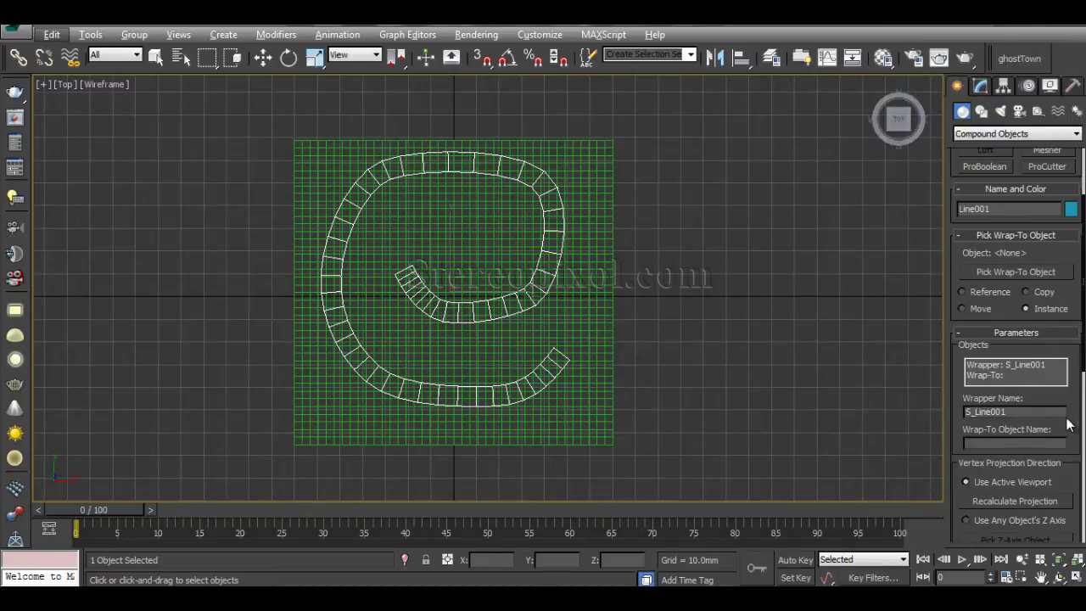
click(989, 272)
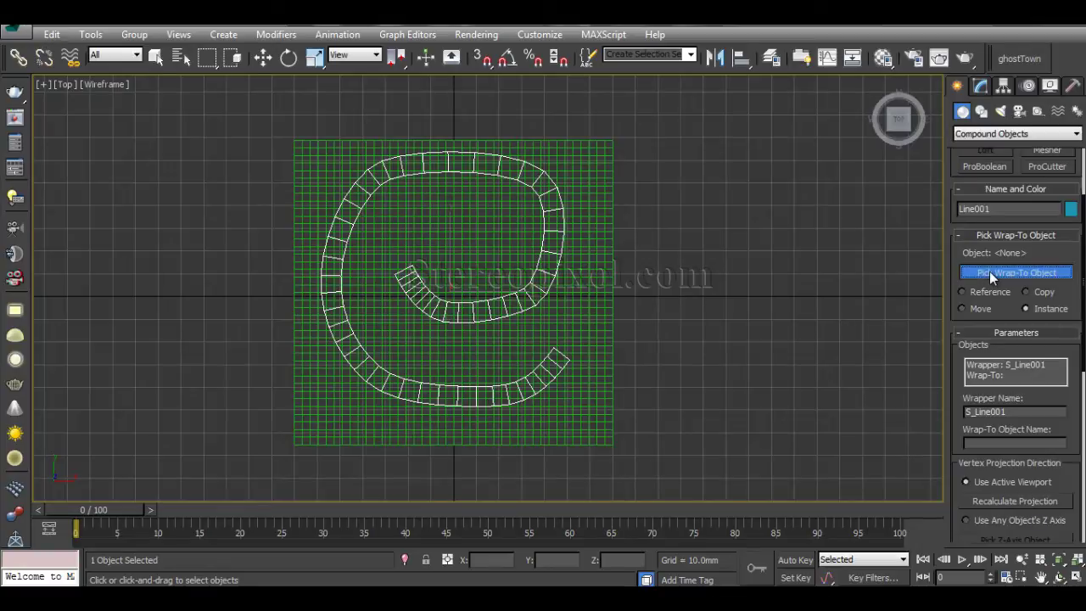
click(584, 227)
- Maximize the Perspective view and orbit to check the road follows the hills
key(alt+w)
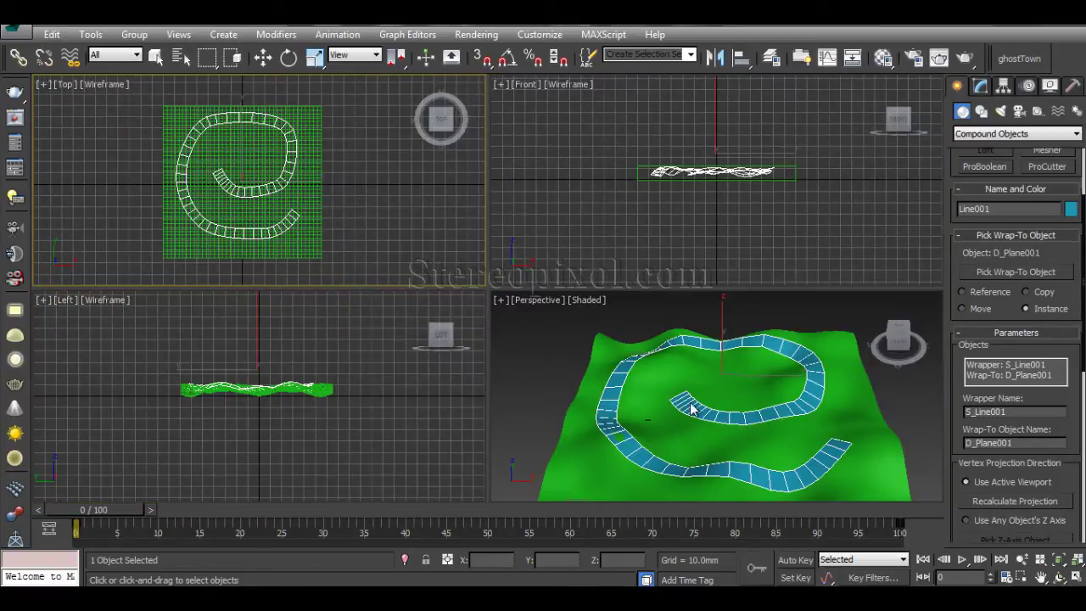
right_click(655, 415)
key(alt+w)
mouse_move(511, 376)
alt+middle_down()
mouse_move(596, 351)
mouse_move(621, 314)
mouse_move(594, 354)
mouse_move(562, 371)
mouse_move(484, 359)
mouse_move(537, 369)
mouse_move(501, 366)
alt+middle_up()
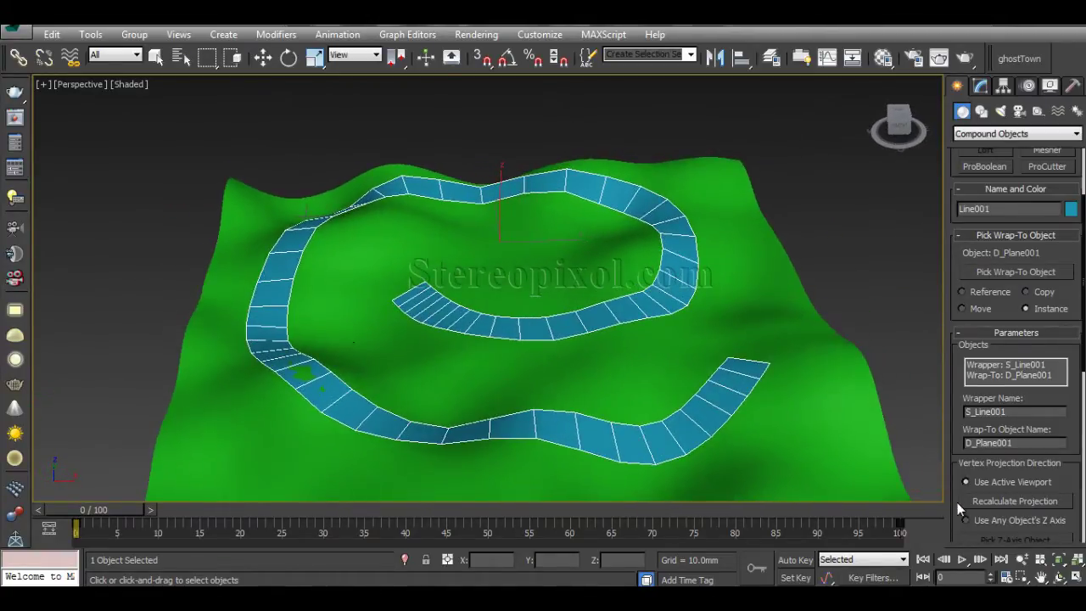
- Turn off Hide Wrap-To Object so the hidden terrain mesh shows again
scroll(954, 379, down, 2)
scroll(954, 378, down, 10)
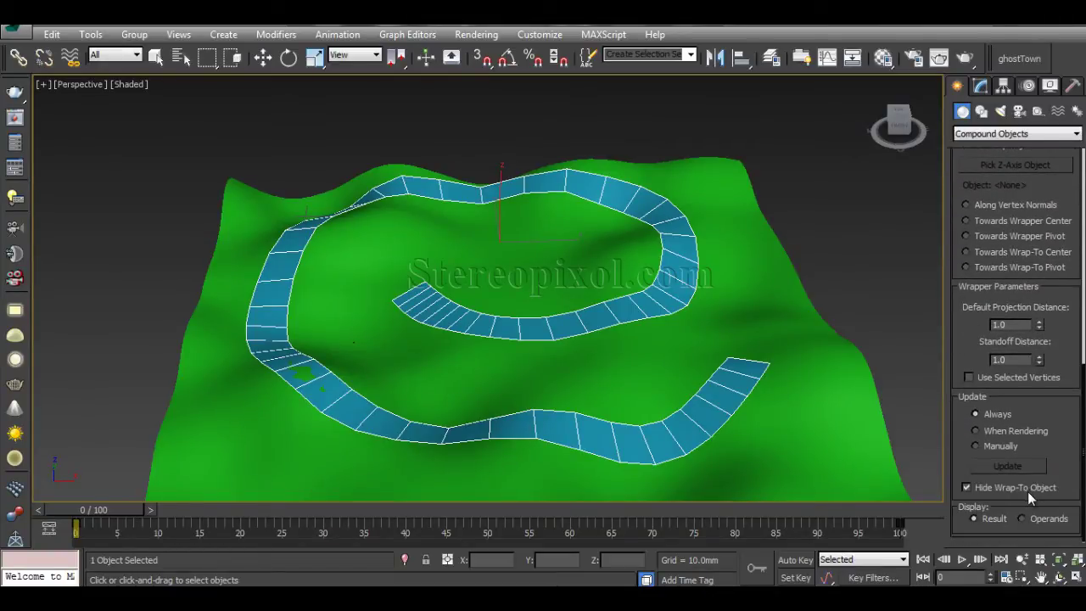
click(984, 490)
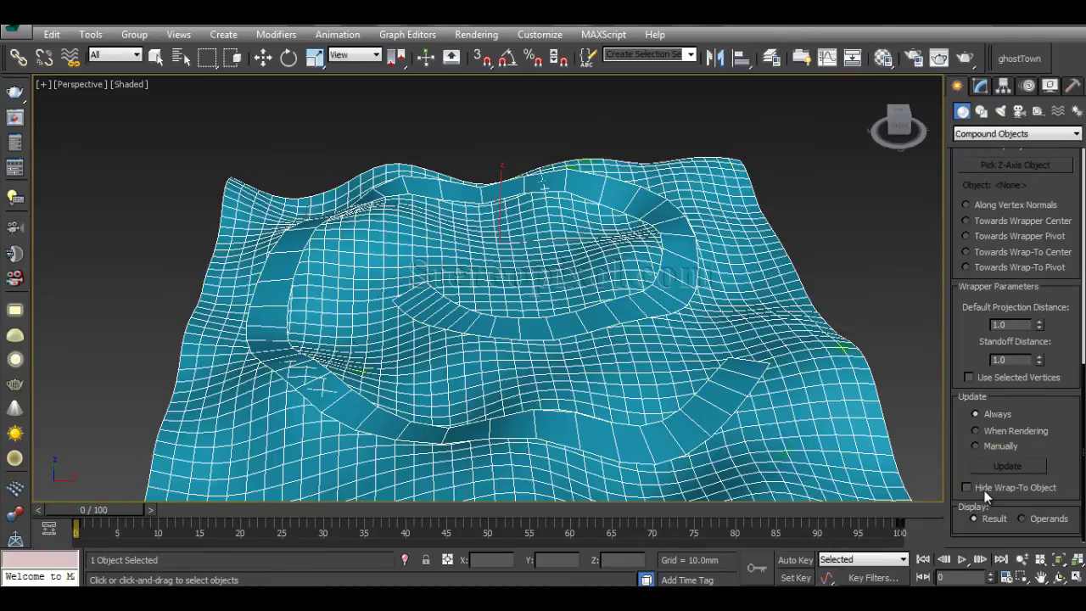
alt+middle_drag(453, 397, 465, 374)
- Lower the blue mesh to compare it with the green terrain, undo, and return to Conform settings
key(w)
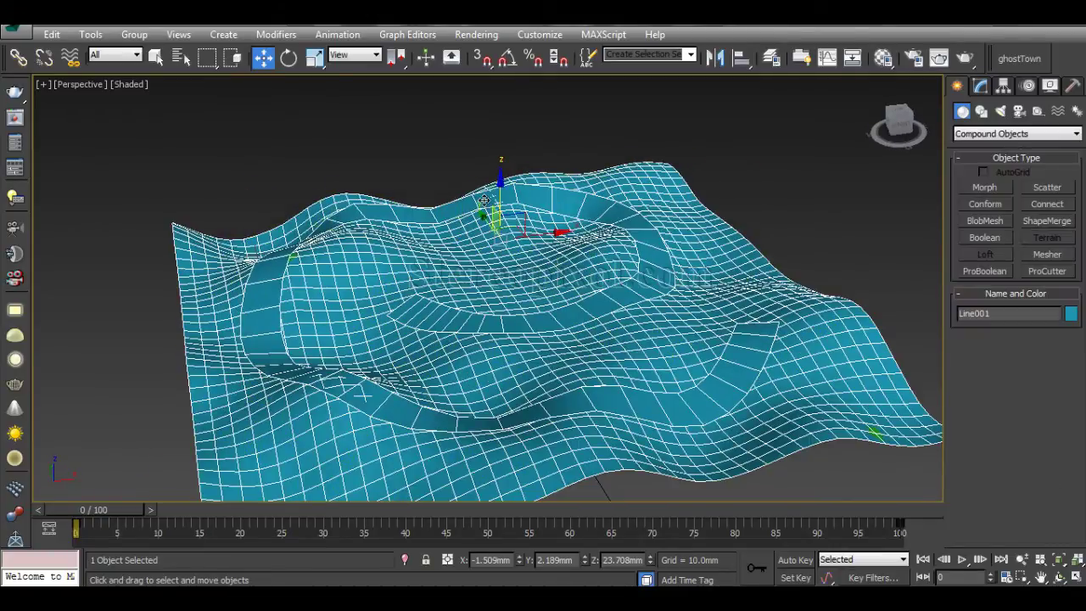
drag(499, 199, 498, 340)
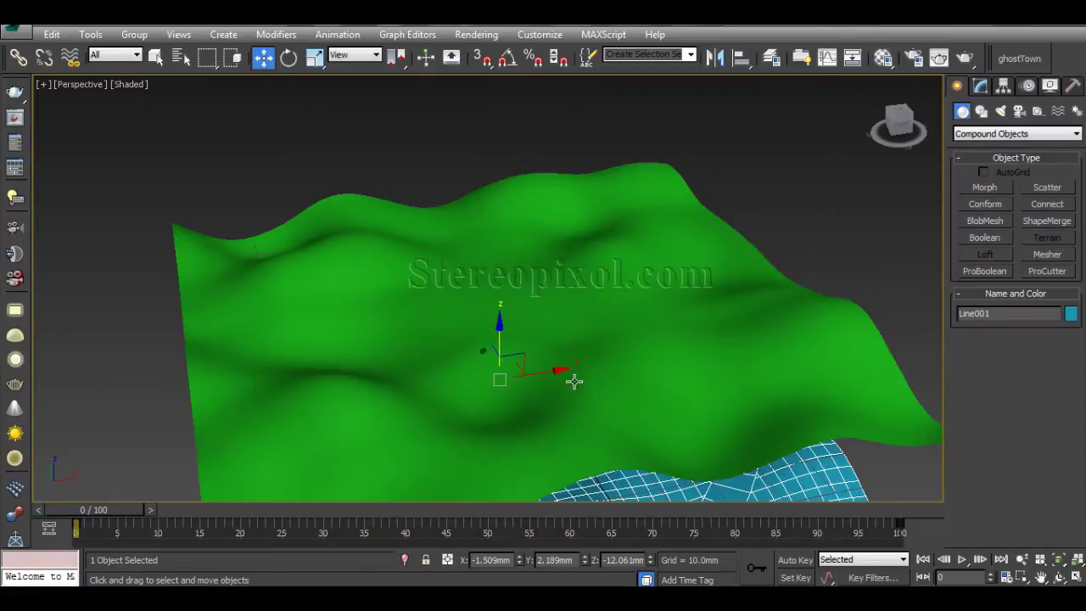
middle_drag(585, 373, 592, 252)
alt+middle_drag(616, 321, 595, 316)
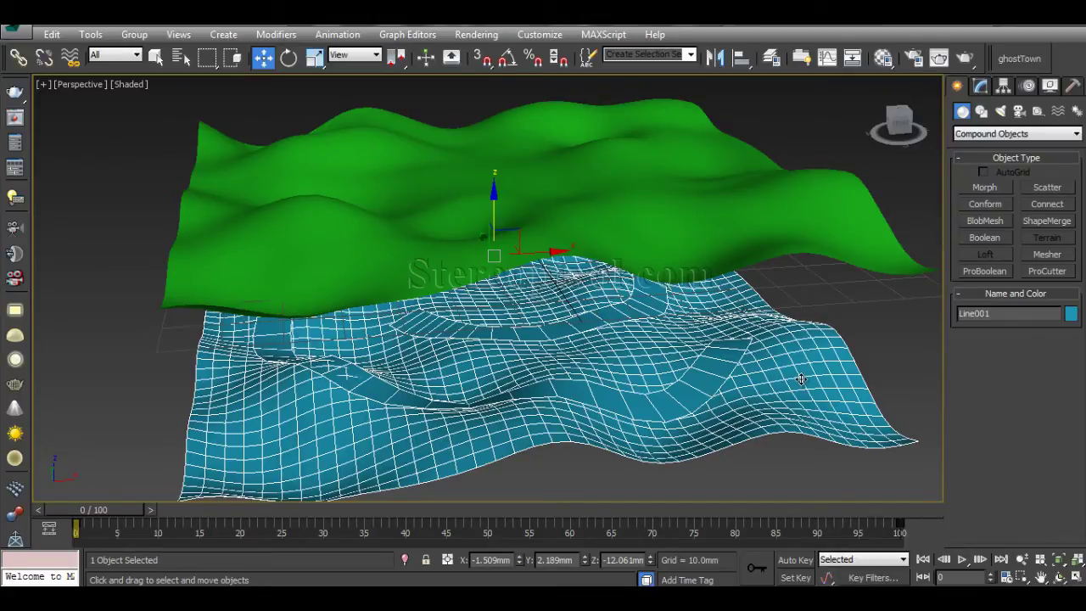
key(ctrl+z)
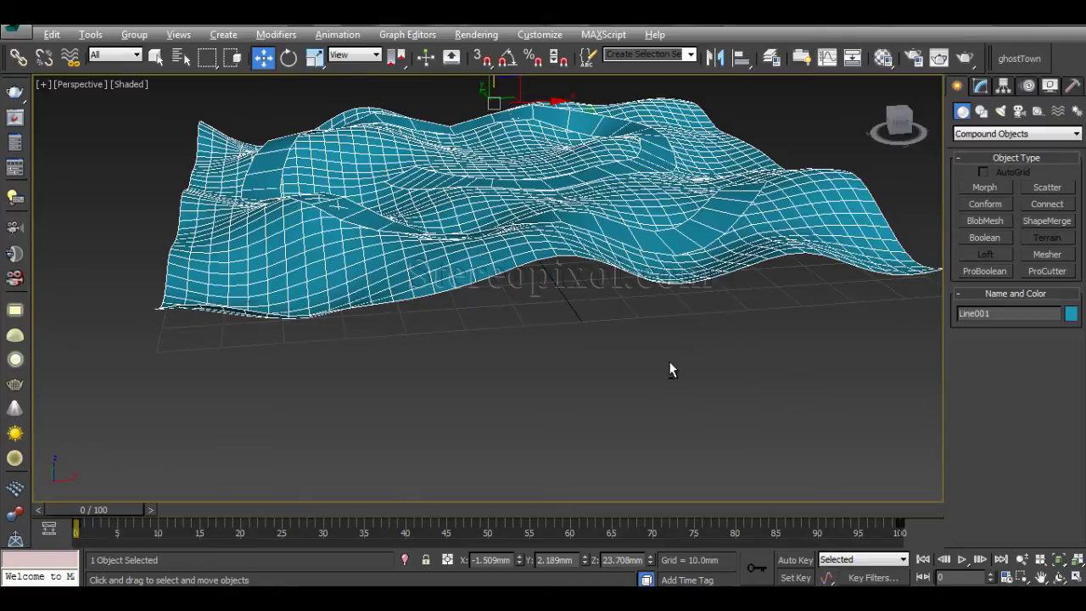
scroll(679, 367, up, 5)
mouse_move(677, 384)
alt+middle_down()
mouse_move(689, 380)
mouse_move(671, 383)
mouse_move(683, 396)
alt+middle_up()
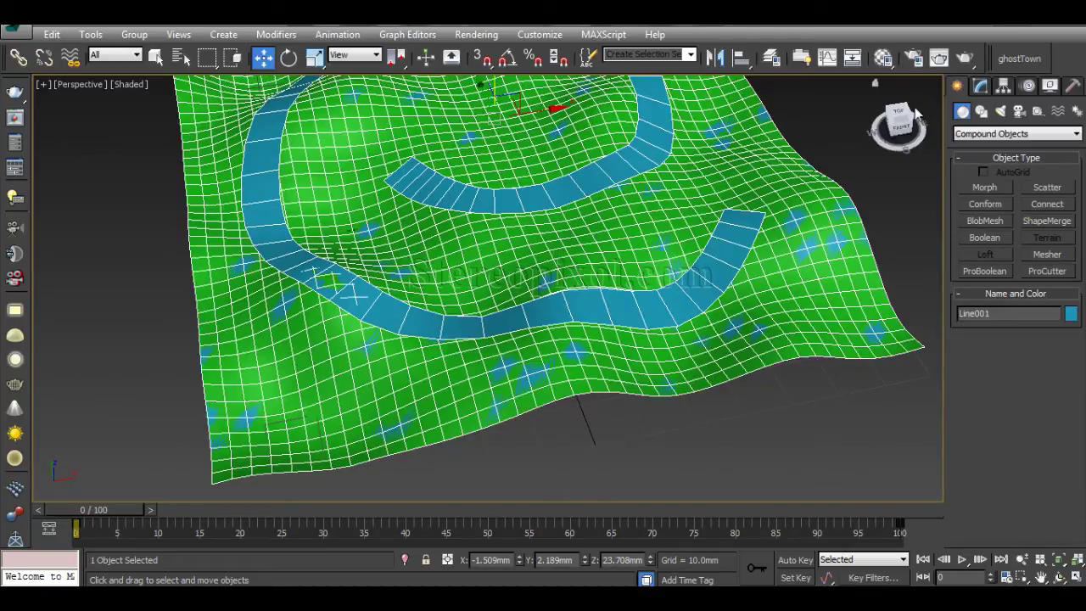
click(982, 86)
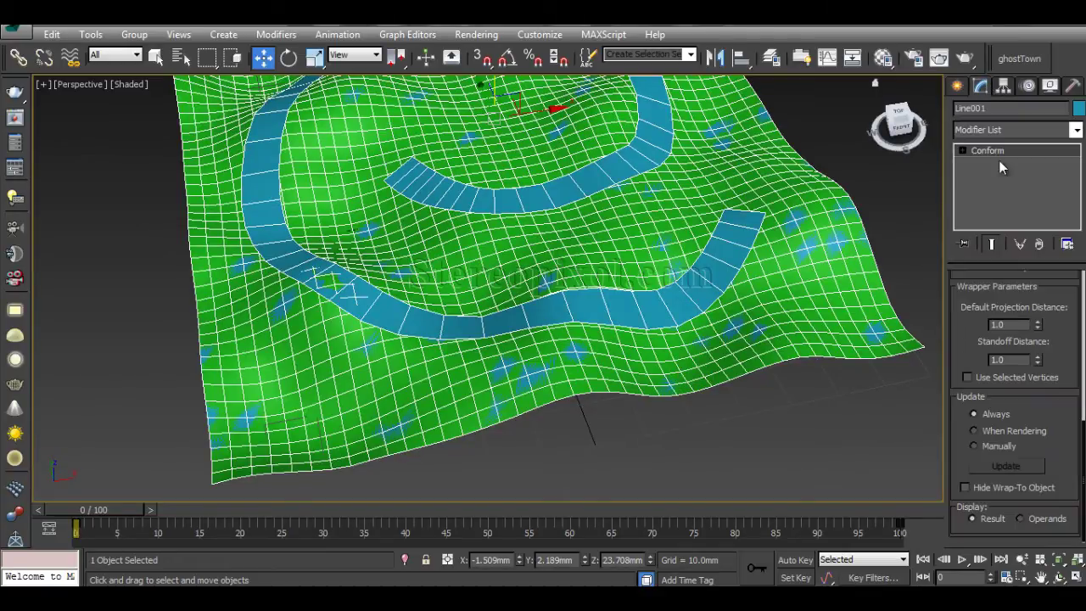
- Re-enable Hide Wrap-To Object and orbit around the road on the green terrain
click(992, 489)
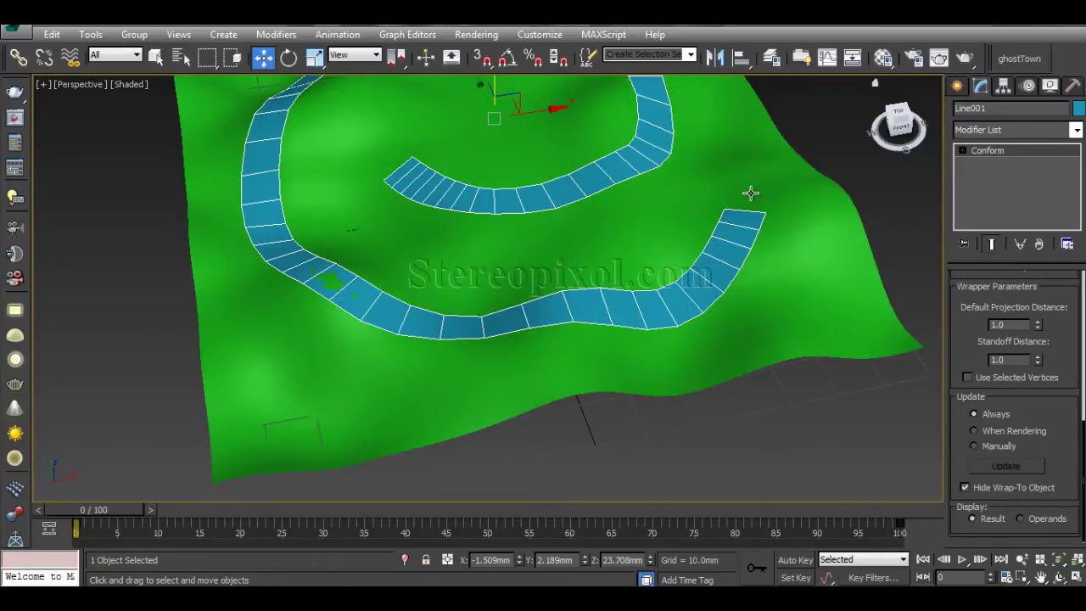
scroll(740, 351, down, 5)
alt+middle_drag(740, 352, 639, 371)
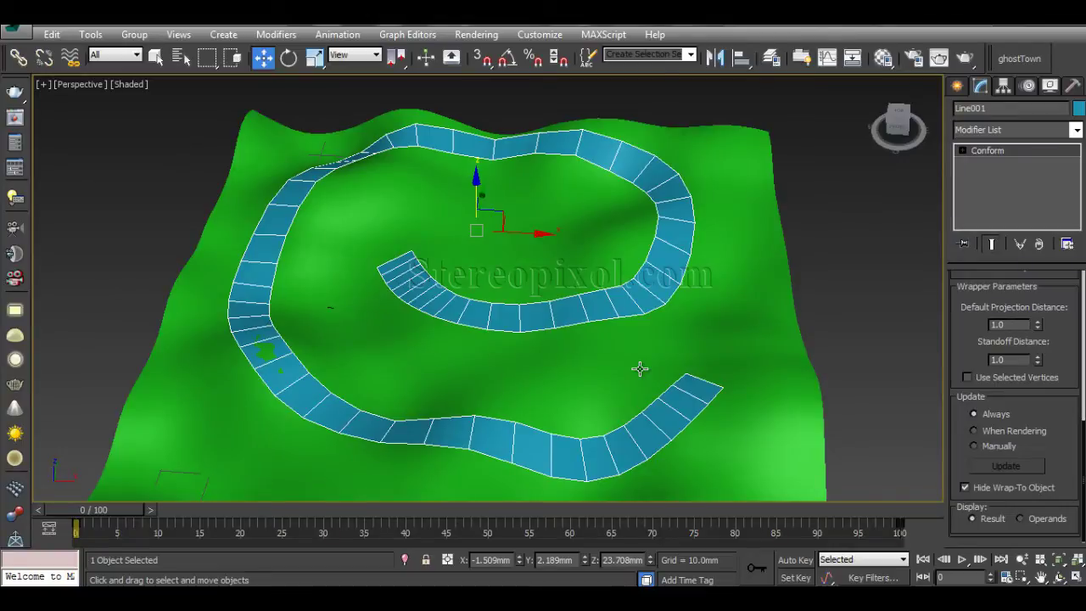
scroll(514, 348, up, 3)
alt+middle_drag(514, 348, 595, 357)
scroll(594, 381, up, 6)
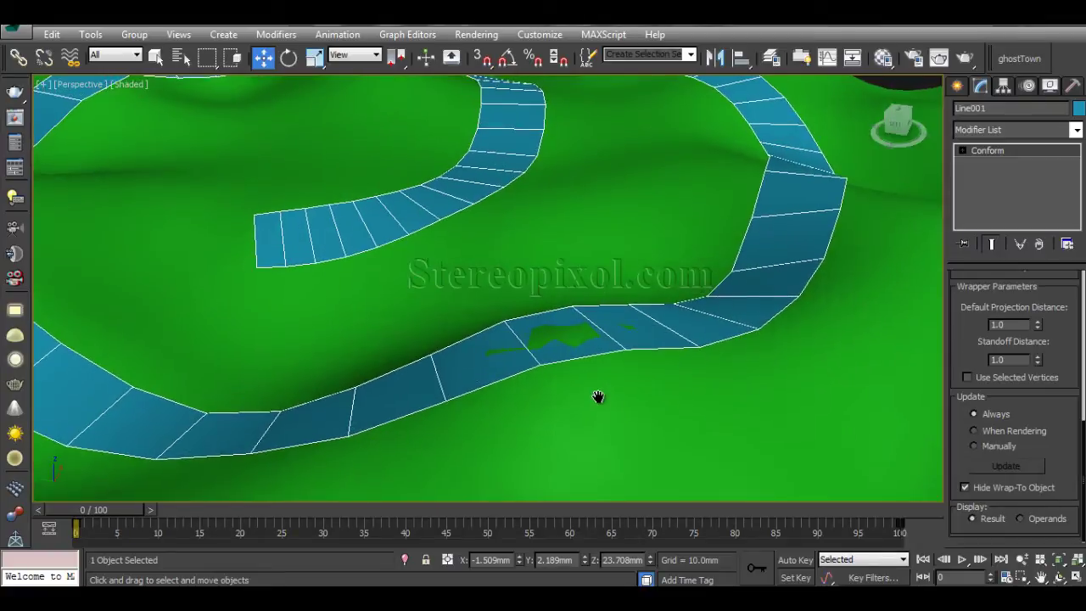
scroll(574, 368, down, 8)
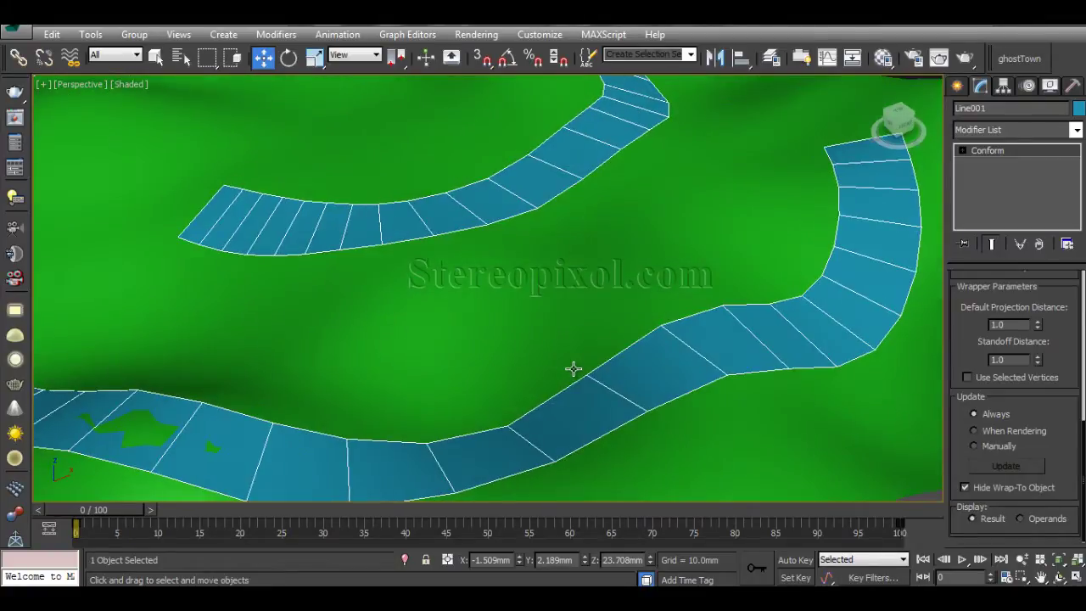
alt+middle_drag(576, 366, 540, 355)
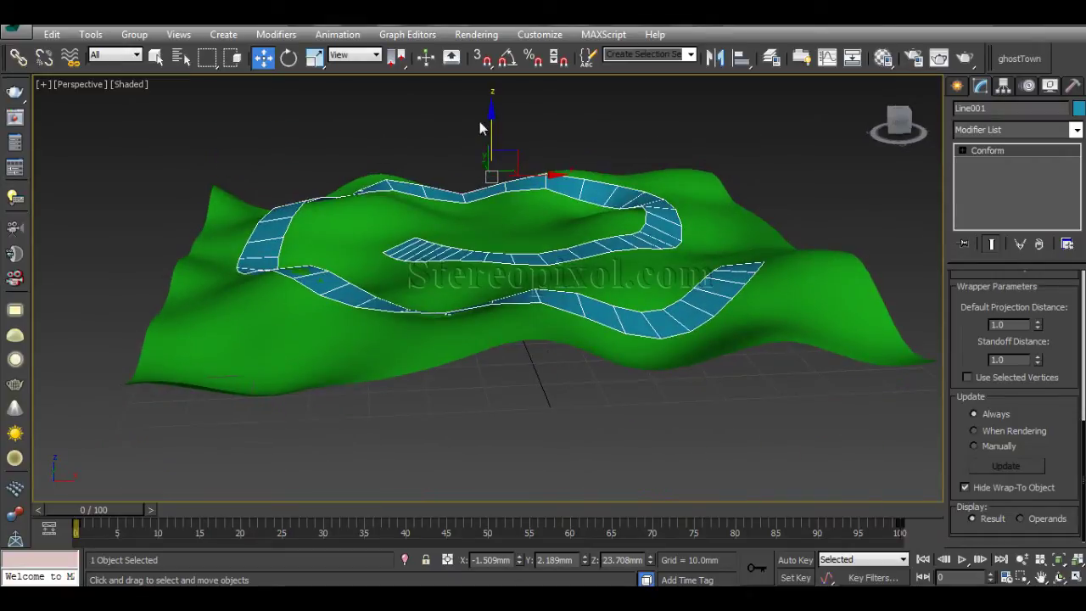
- Lift the road briefly, undo, then inspect it from several orbit angles
drag(490, 118, 490, 76)
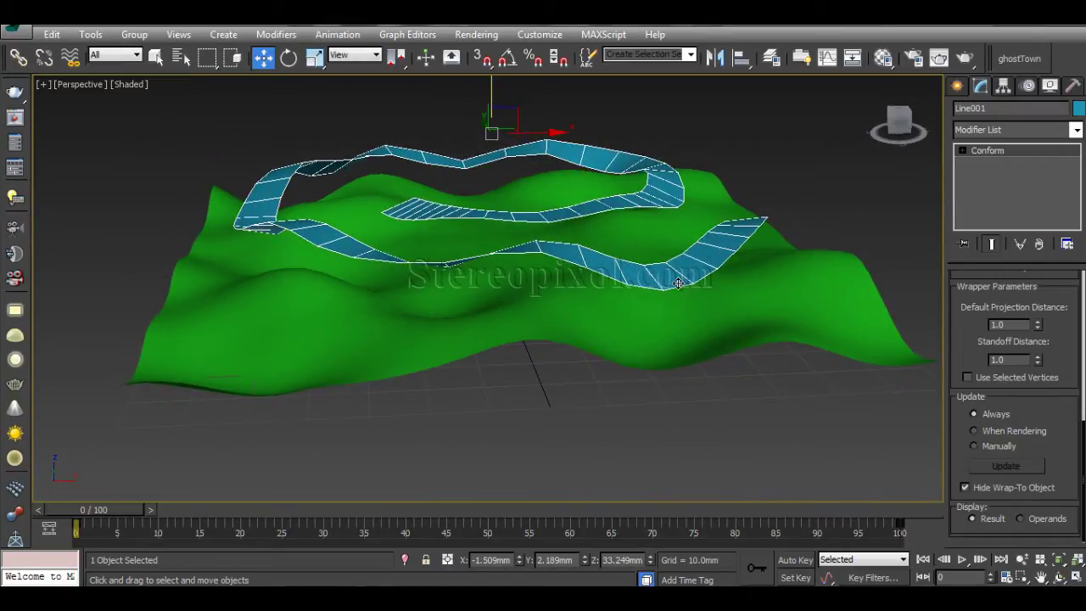
key(ctrl+z)
alt+middle_drag(542, 311, 484, 352)
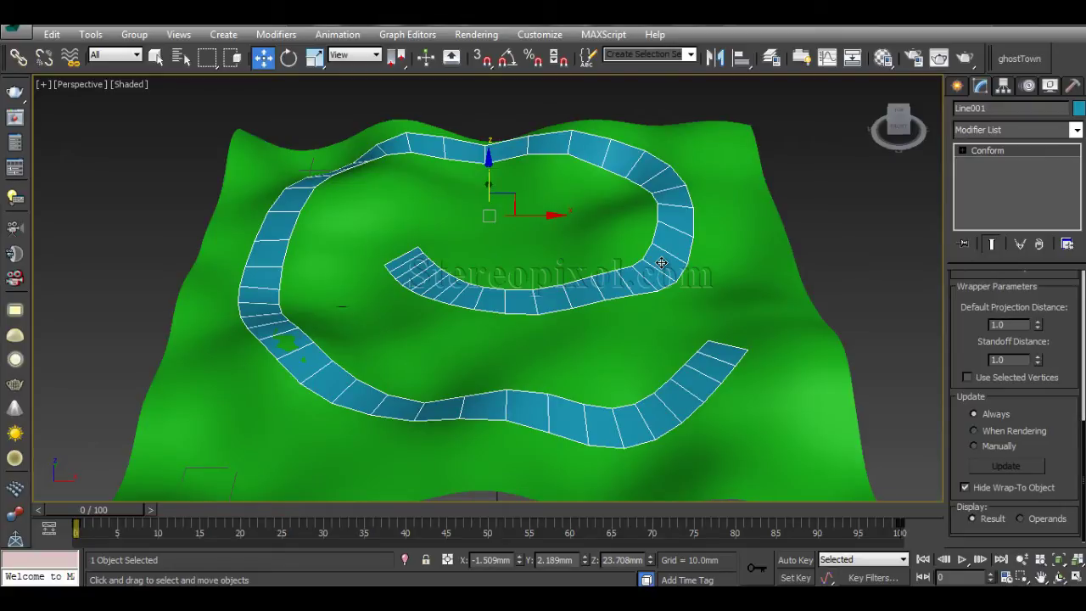
alt+middle_drag(298, 288, 364, 281)
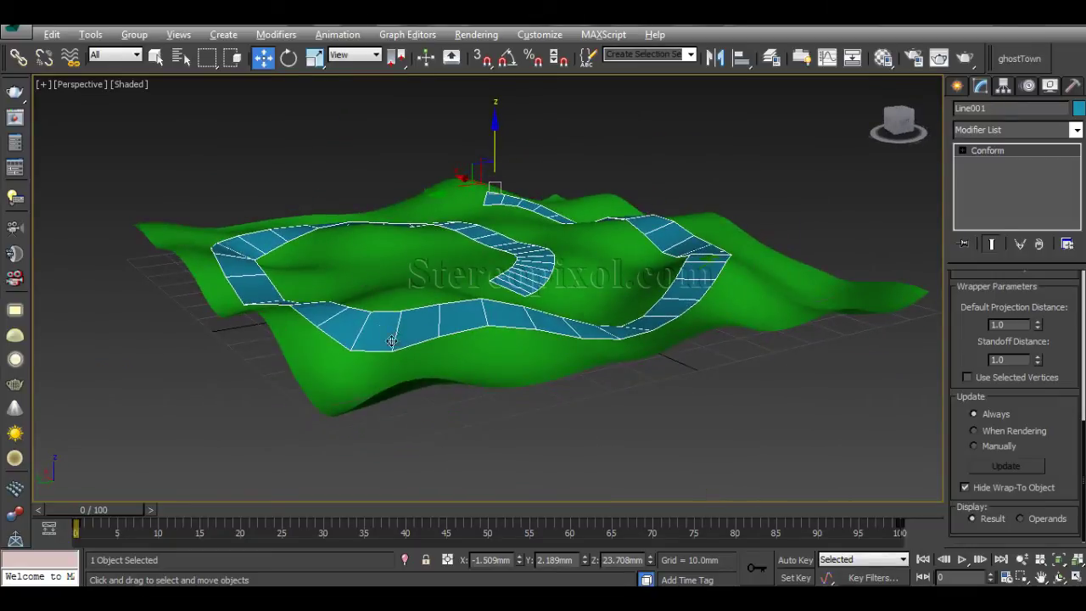
alt+middle_drag(391, 342, 334, 331)
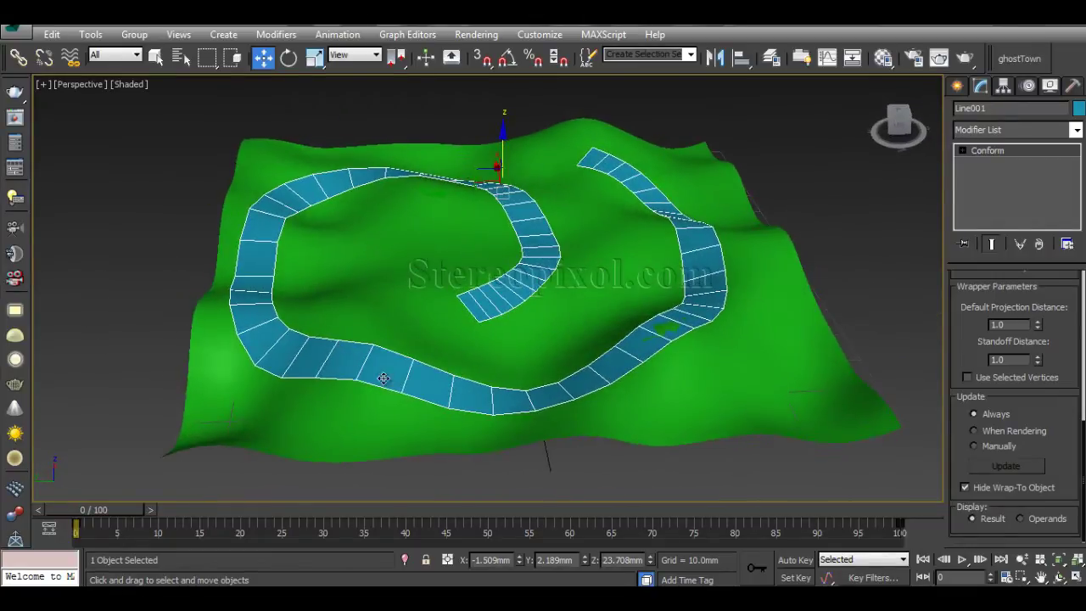
alt+middle_drag(558, 315, 423, 338)
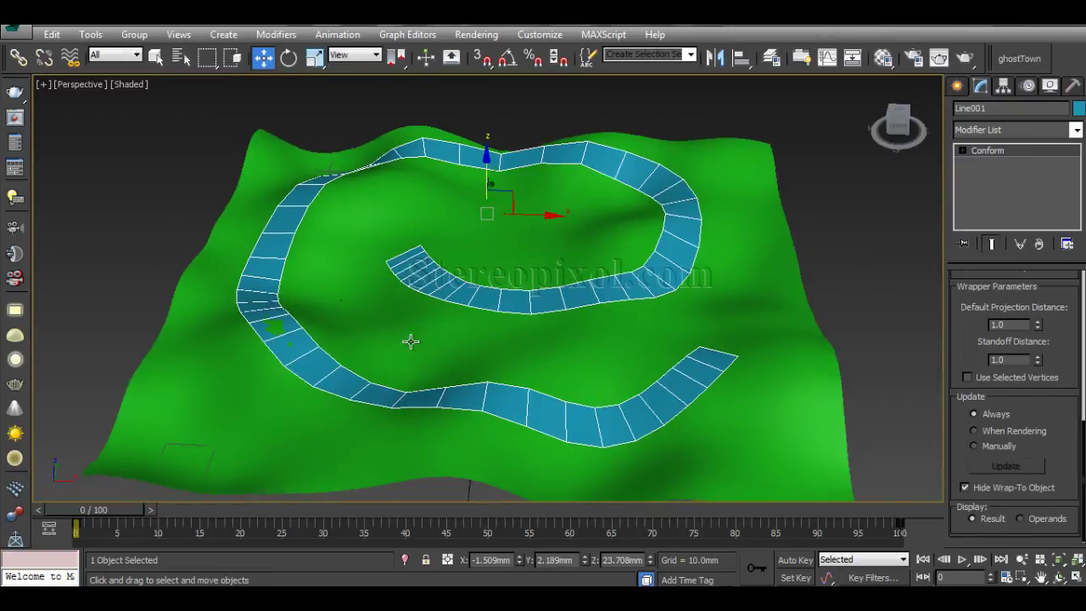
mouse_move(410, 339)
alt+middle_down()
mouse_move(424, 342)
mouse_move(408, 336)
alt+middle_up()
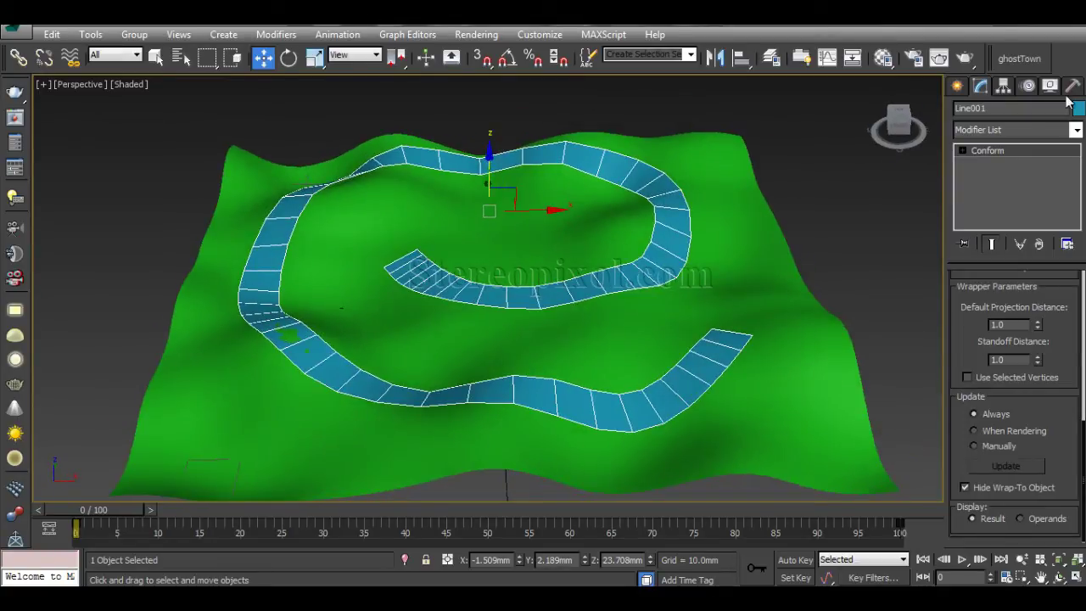
- Add an Edit Poly modifier above Conform on Line001's stack from the Modifier List
click(1041, 130)
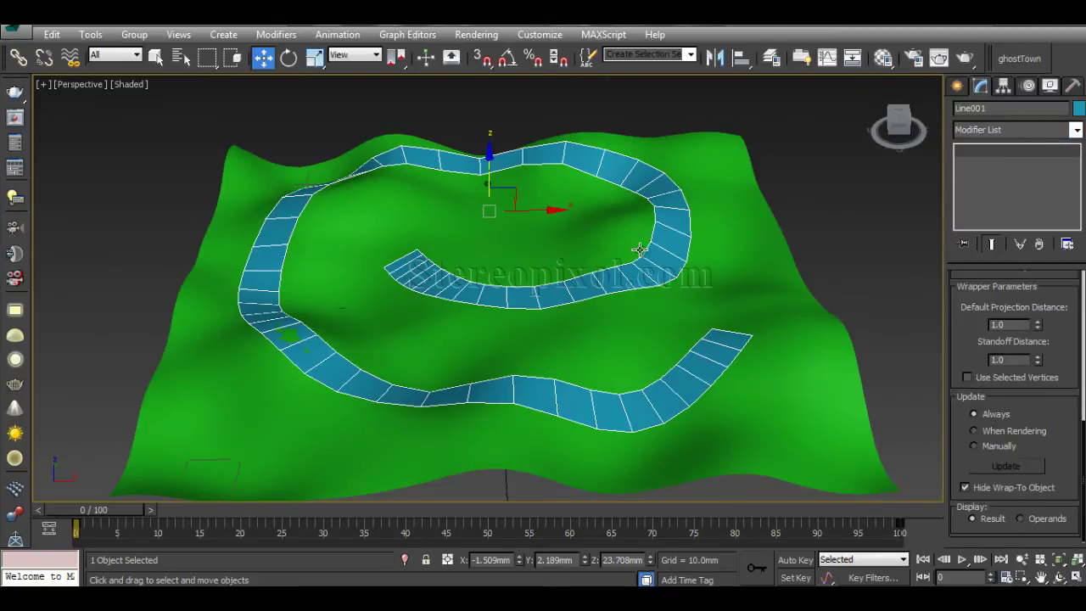
alt+middle_drag(670, 212, 656, 245)
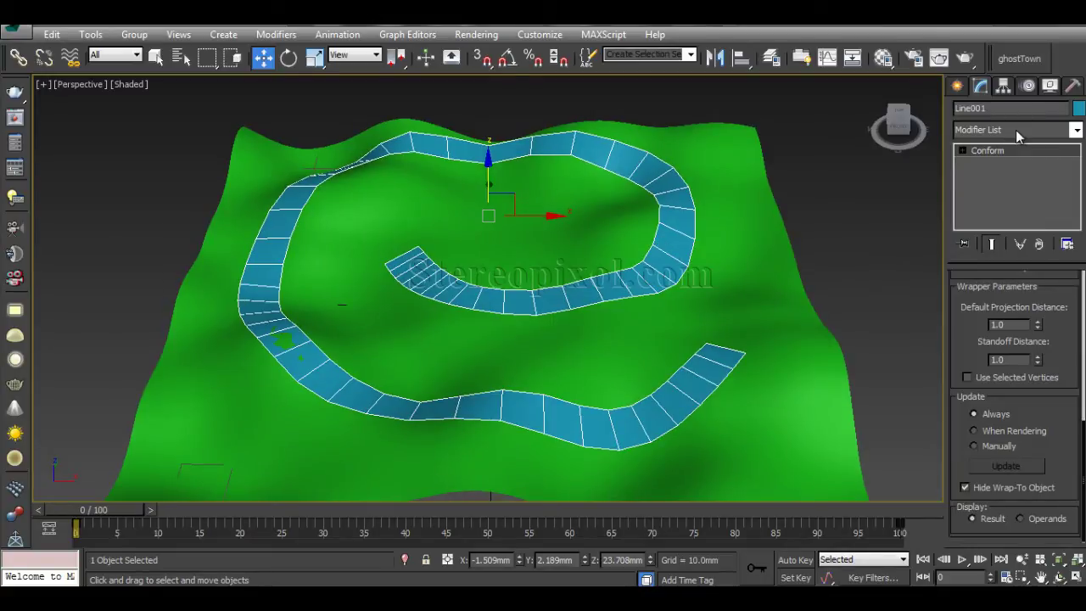
click(961, 151)
click(962, 151)
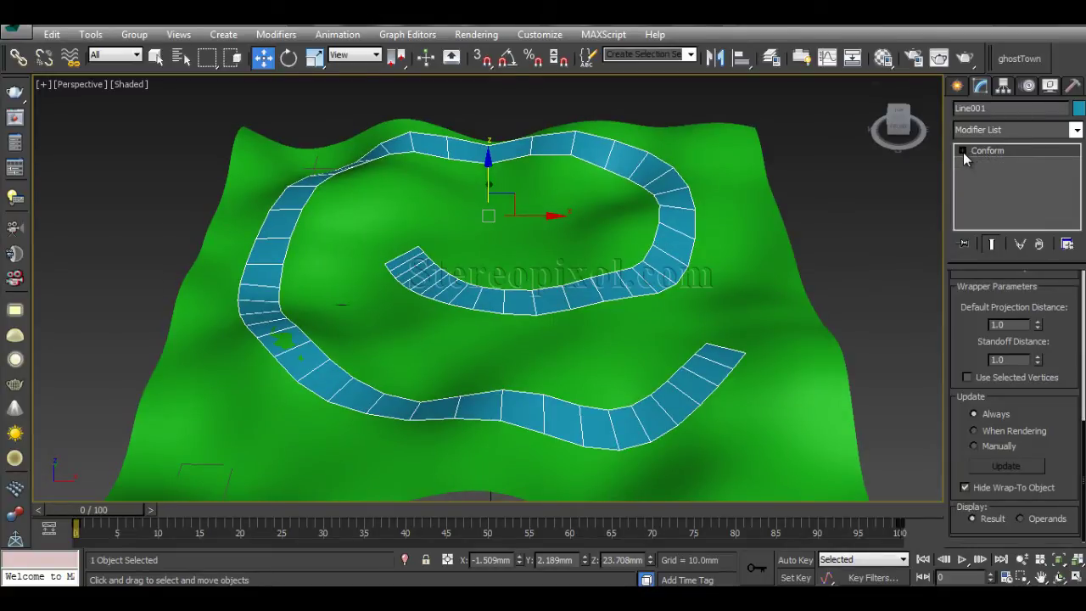
click(1010, 131)
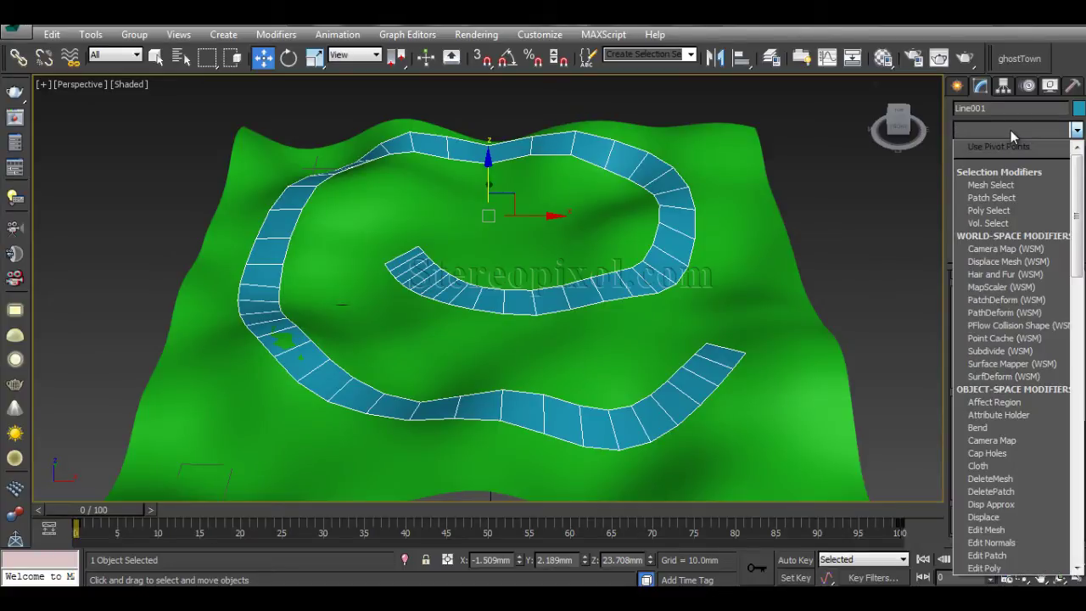
key(e)
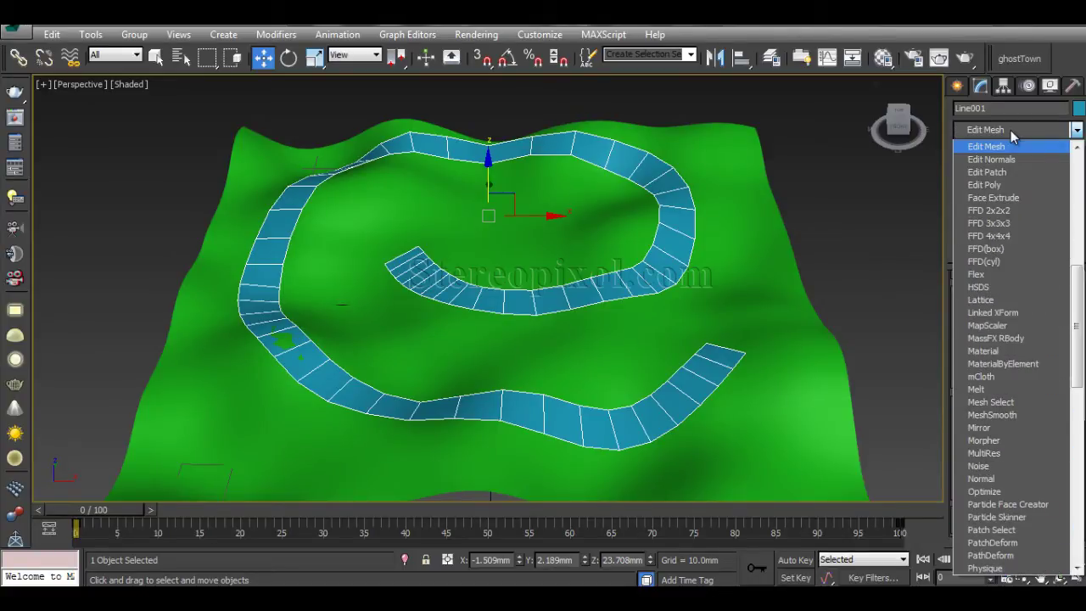
key(e)
key(e)
key(e)
key(Return)
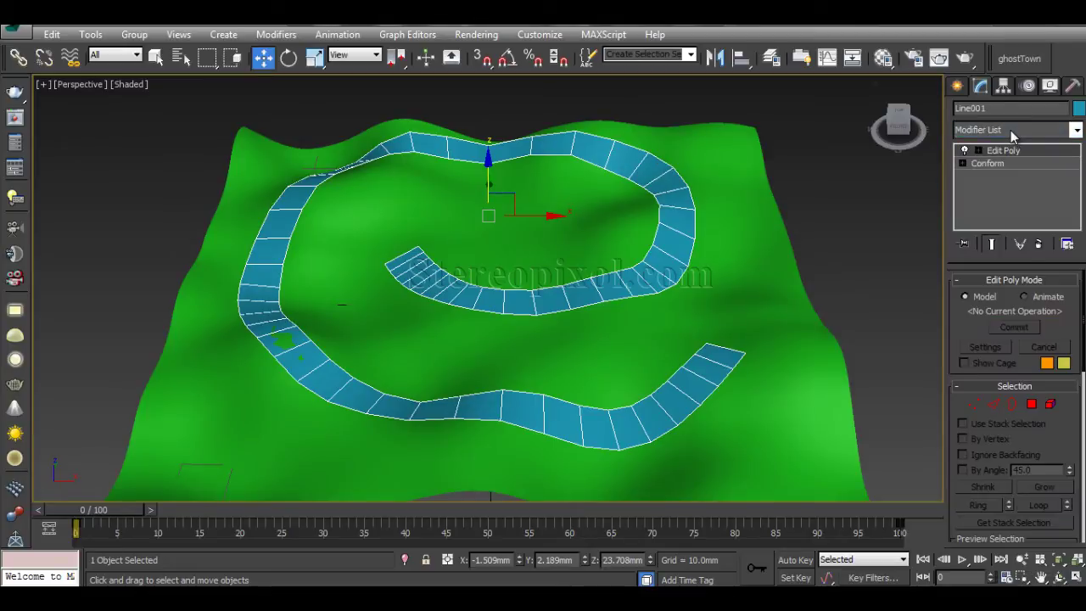
mouse_move(599, 351)
alt+middle_down()
mouse_move(565, 310)
mouse_move(601, 339)
alt+middle_up()
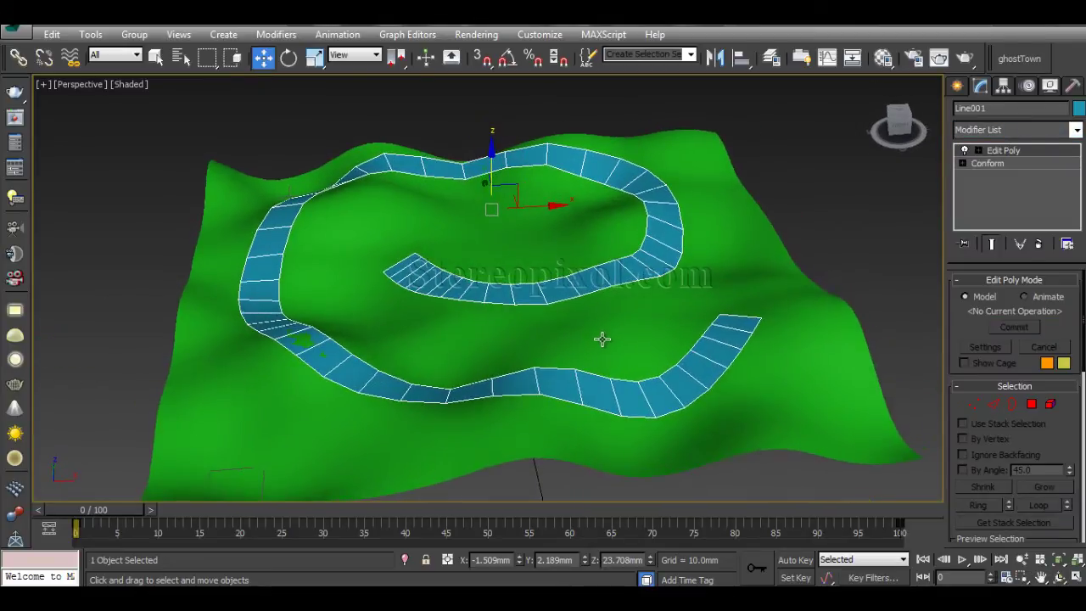
alt+middle_drag(669, 343, 923, 413)
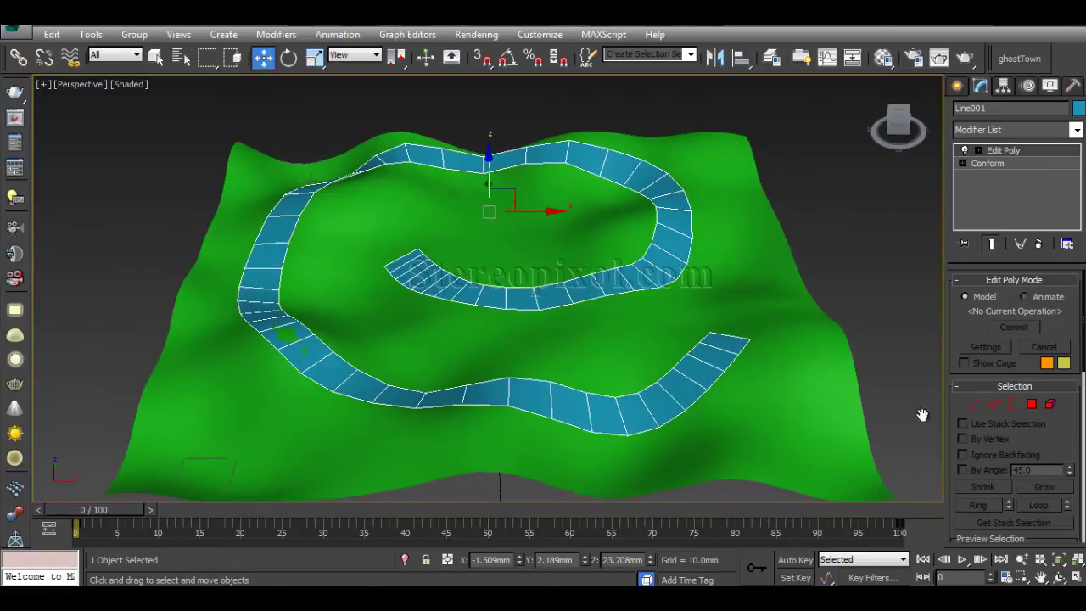
click(1032, 403)
drag(201, 126, 696, 424)
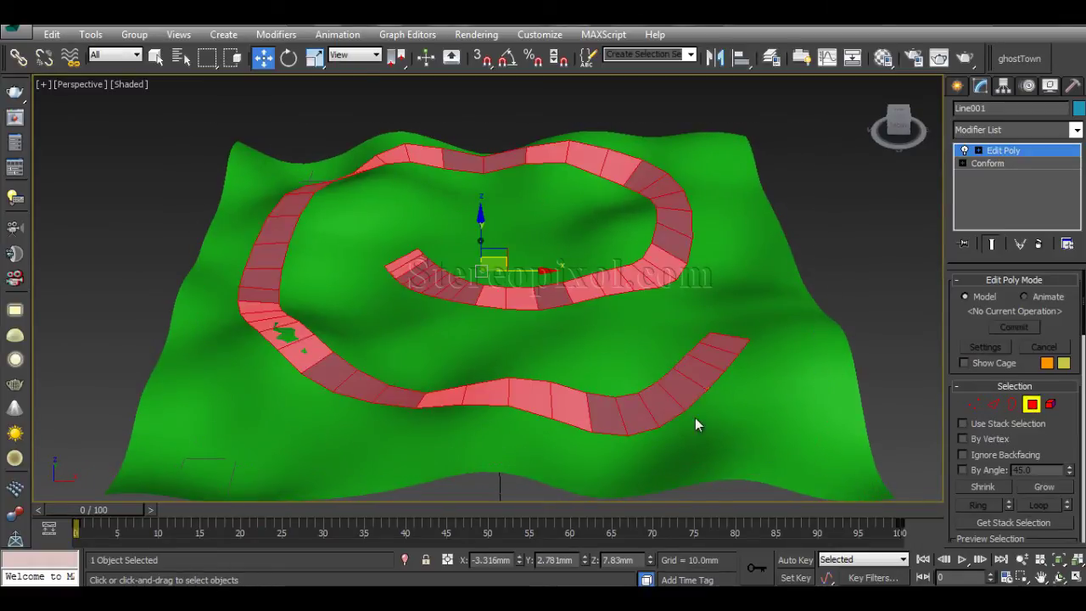
right_click(659, 414)
click(636, 409)
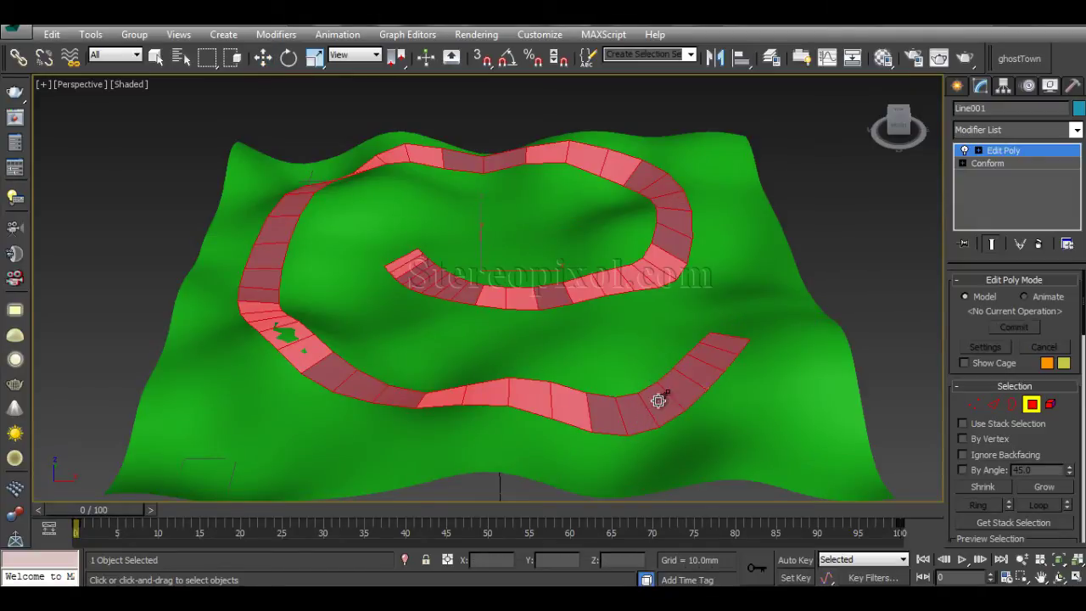
alt+middle_drag(655, 339, 617, 336)
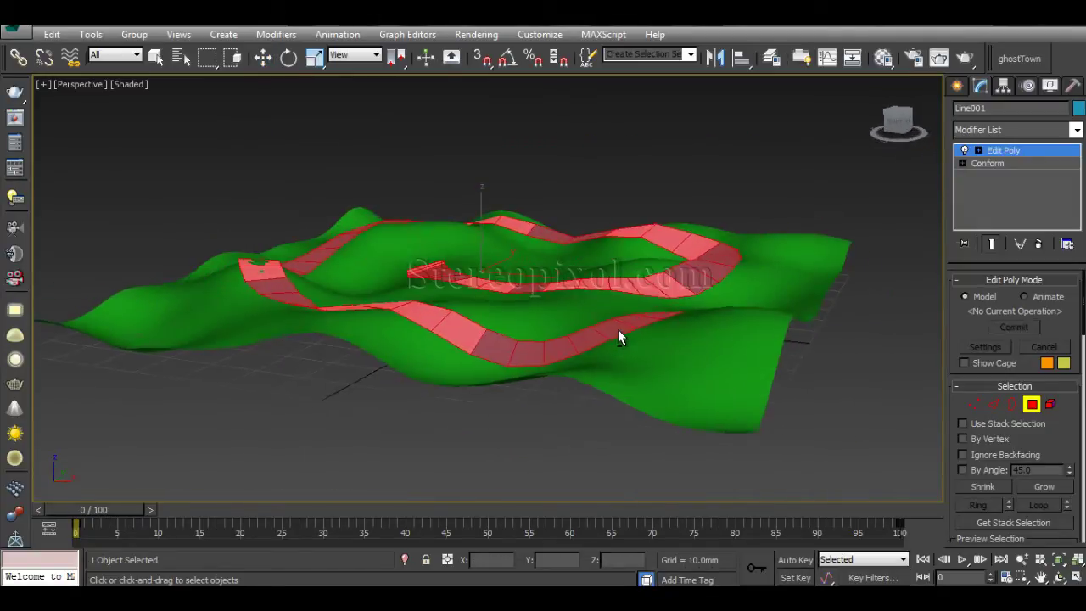
click(1031, 404)
key(w)
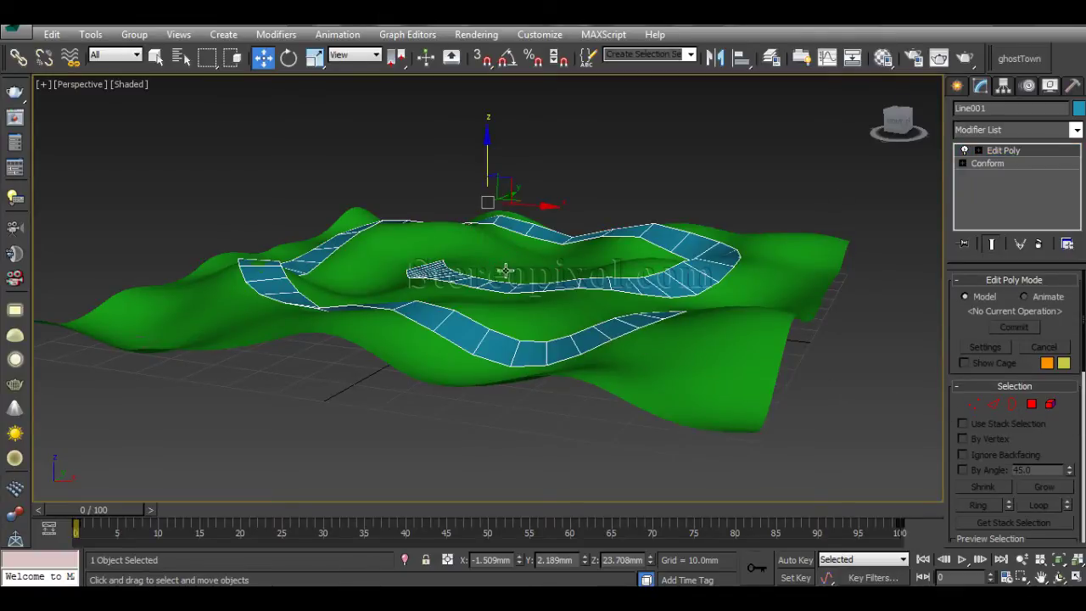
alt+middle_drag(506, 270, 534, 315)
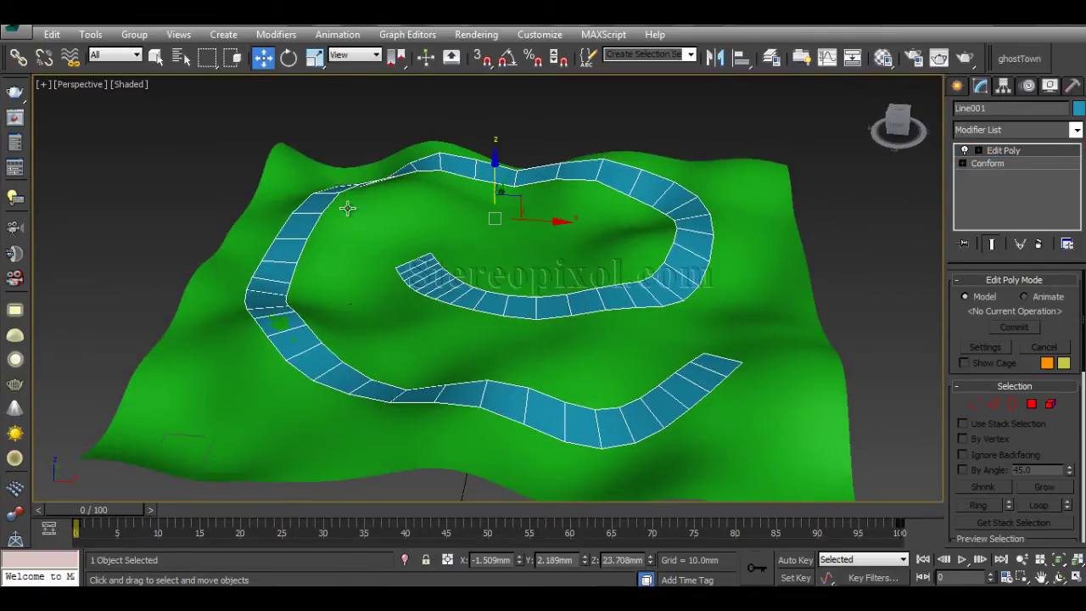
alt+middle_drag(348, 208, 404, 234)
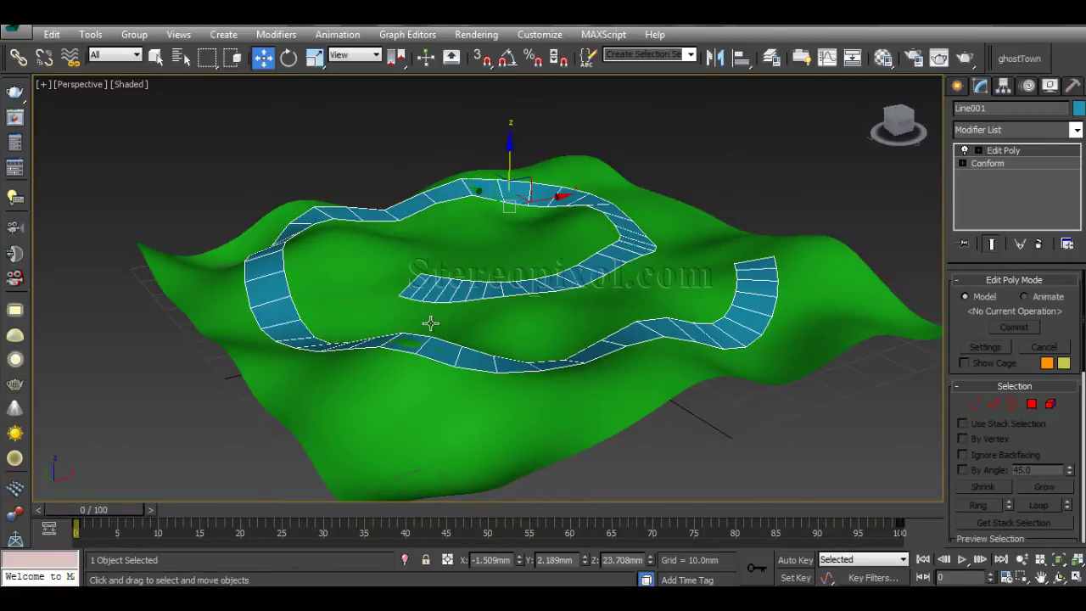
alt+middle_drag(664, 330, 596, 363)
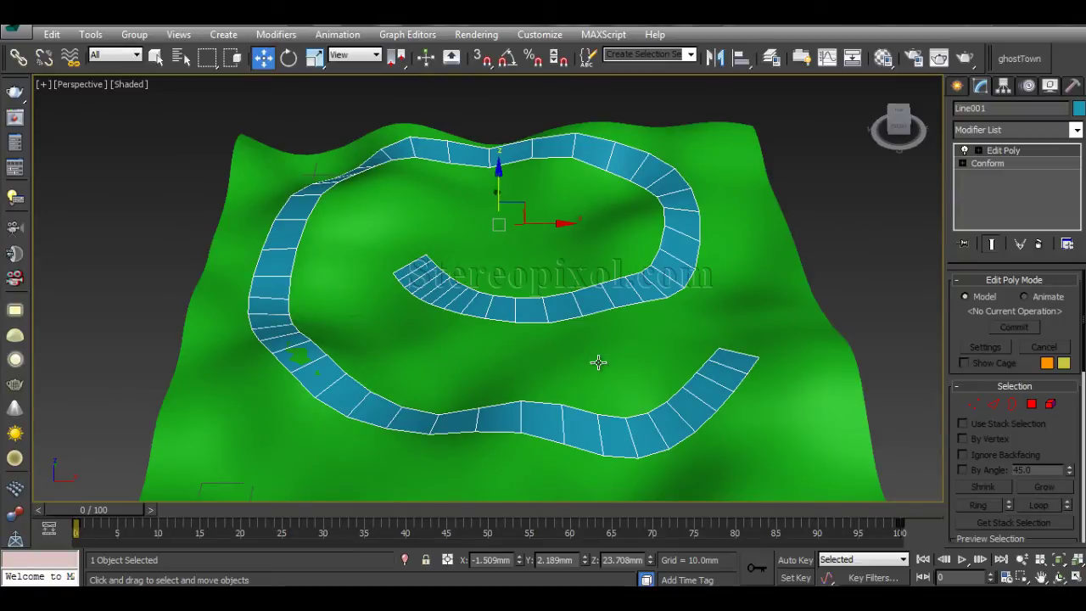
- Add a Face Extrude modifier to the top of the road's stack
click(1004, 130)
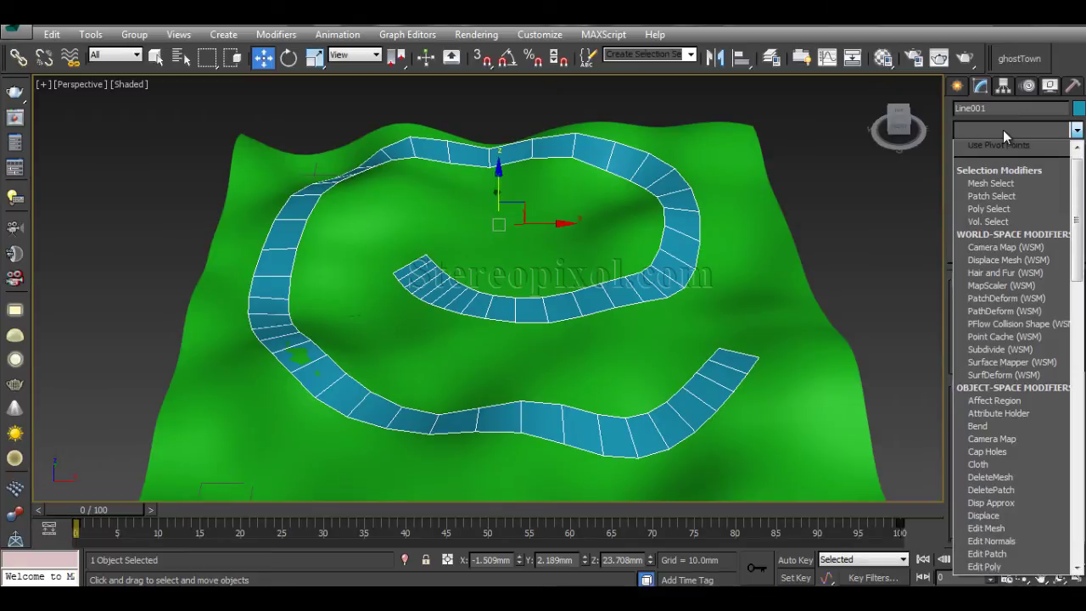
key(f)
key(Return)
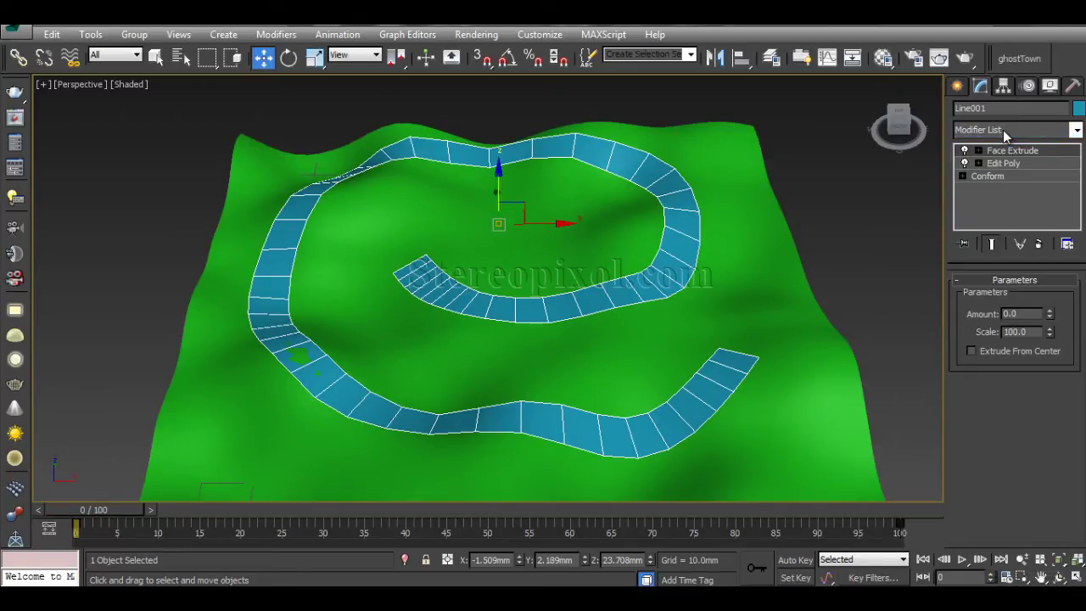
alt+middle_drag(700, 283, 620, 269)
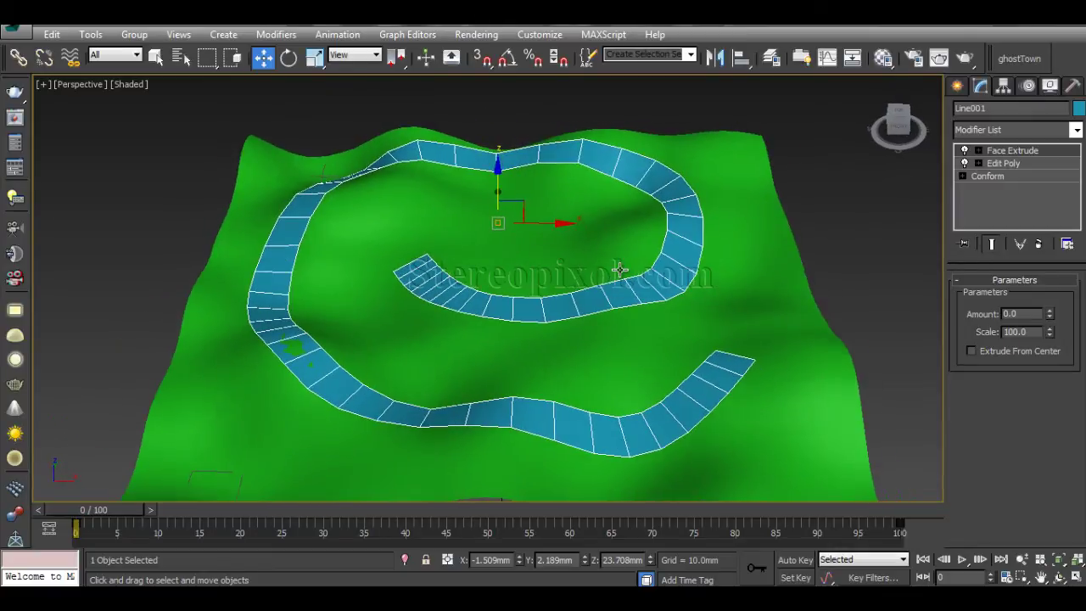
alt+middle_drag(633, 303, 579, 317)
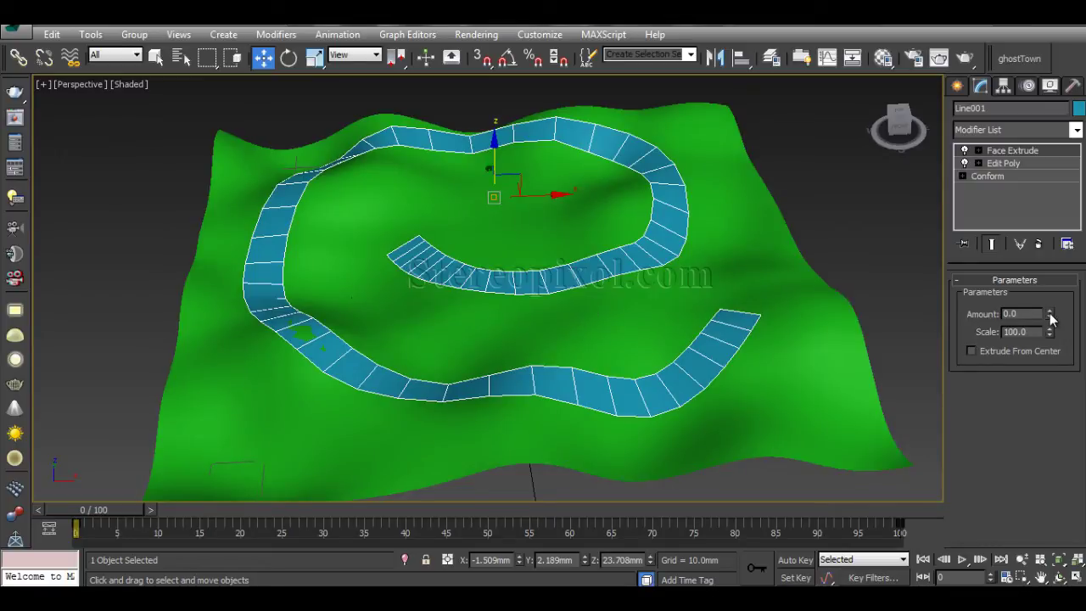
- Set the Face Extrude Amount to 0.72 and orbit to check the road's thickness
drag(1049, 315, 1052, 255)
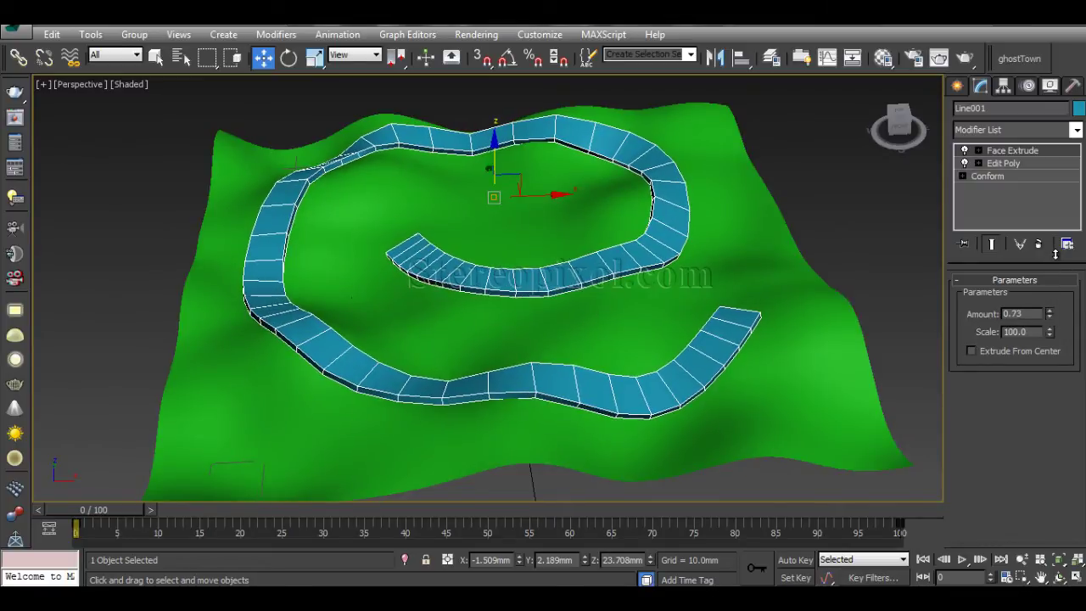
alt+middle_drag(850, 300, 523, 313)
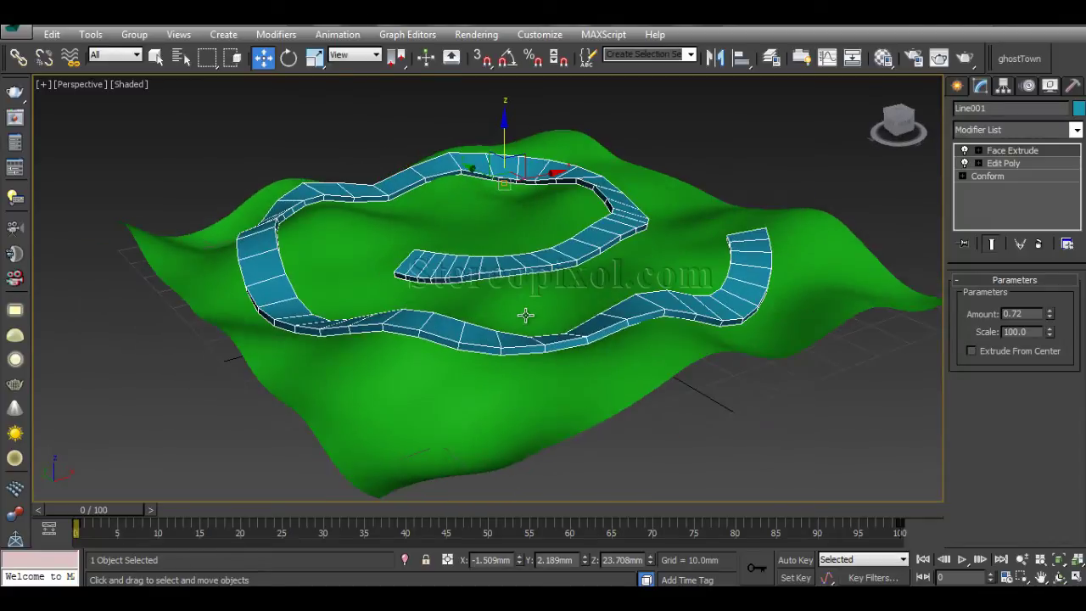
alt+middle_drag(659, 305, 614, 310)
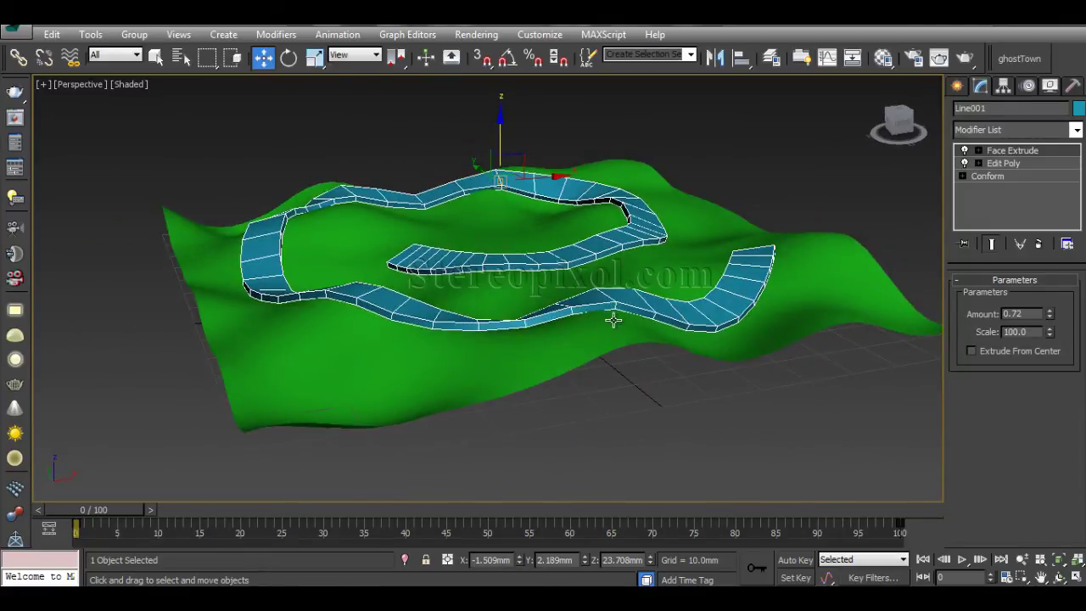
alt+middle_drag(512, 321, 609, 324)
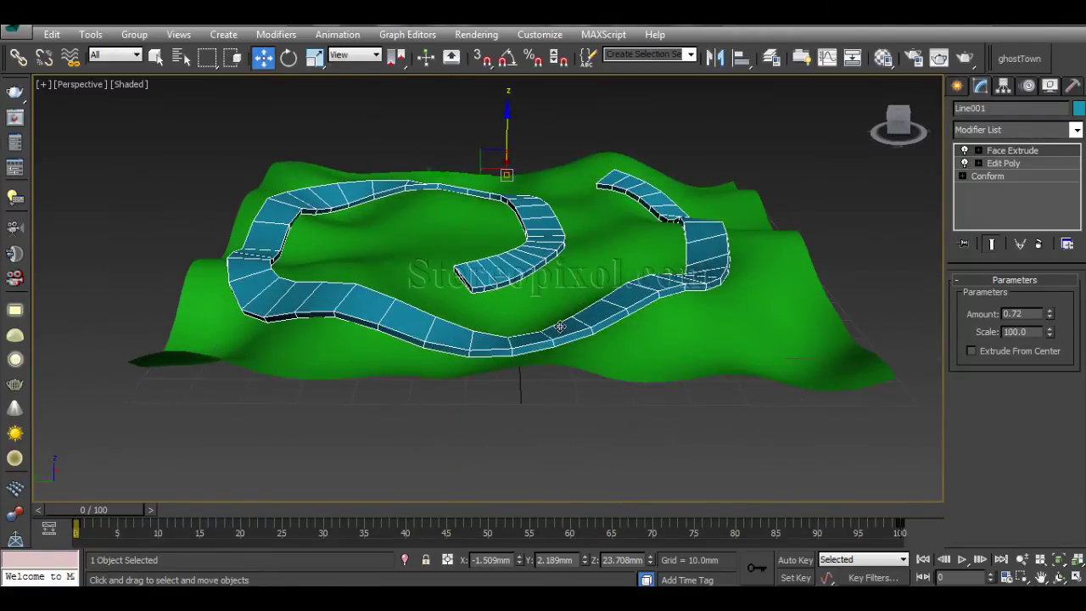
alt+middle_drag(465, 357, 521, 376)
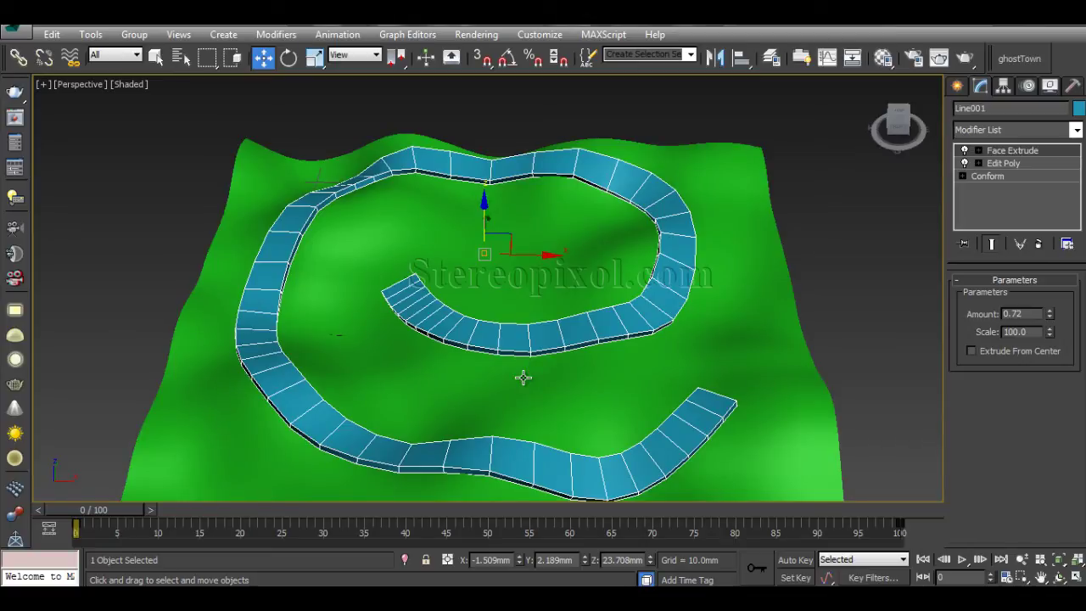
- Lower the Face Extrude Amount to 0.5
alt+middle_drag(541, 370, 541, 357)
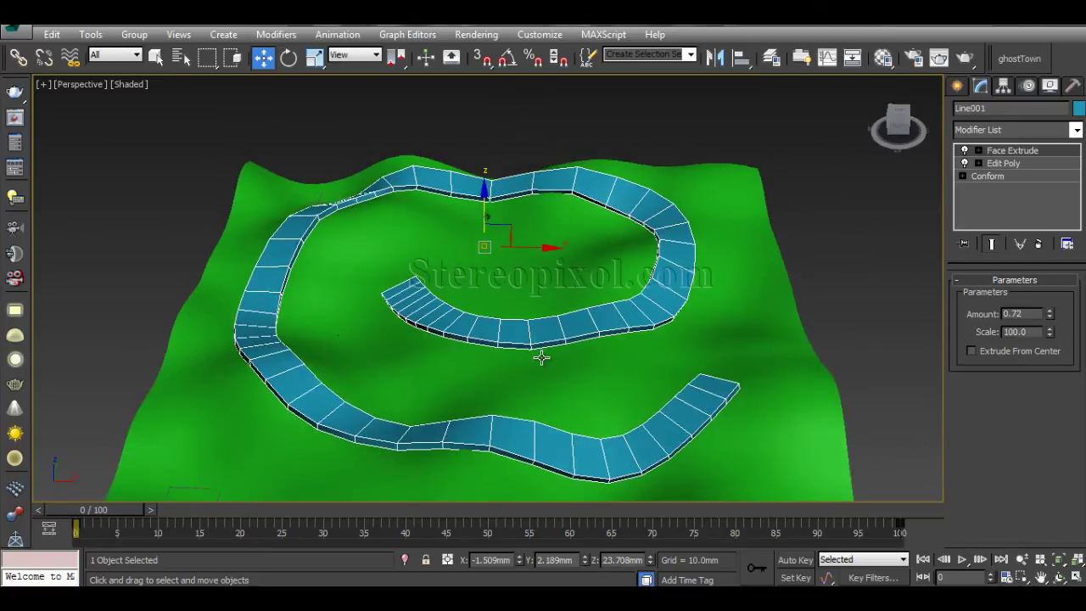
drag(1049, 314, 1052, 335)
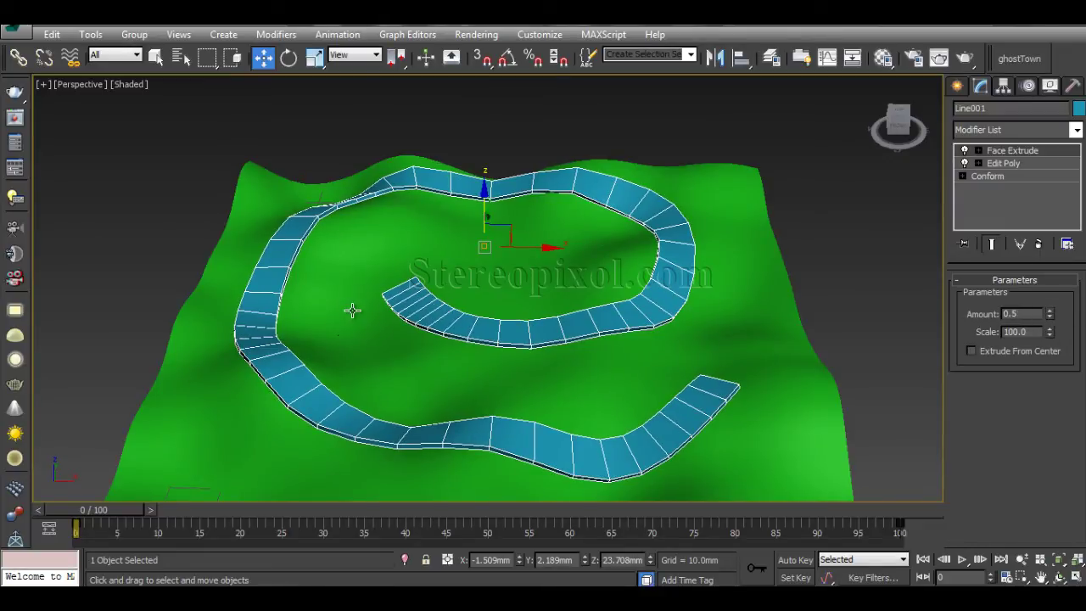
alt+middle_drag(352, 311, 467, 342)
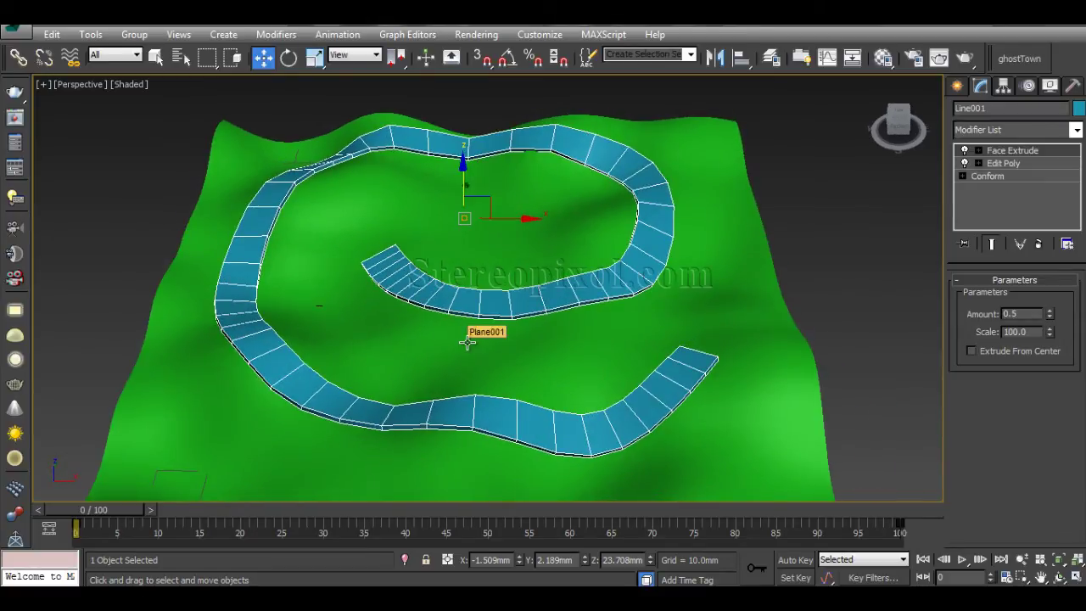
- Deselect the road and view the thinner road shaded on the terrain
click(806, 286)
alt+middle_drag(806, 286, 758, 262)
mouse_move(665, 280)
alt+middle_down()
mouse_move(685, 300)
mouse_move(678, 315)
mouse_move(647, 322)
alt+middle_up()
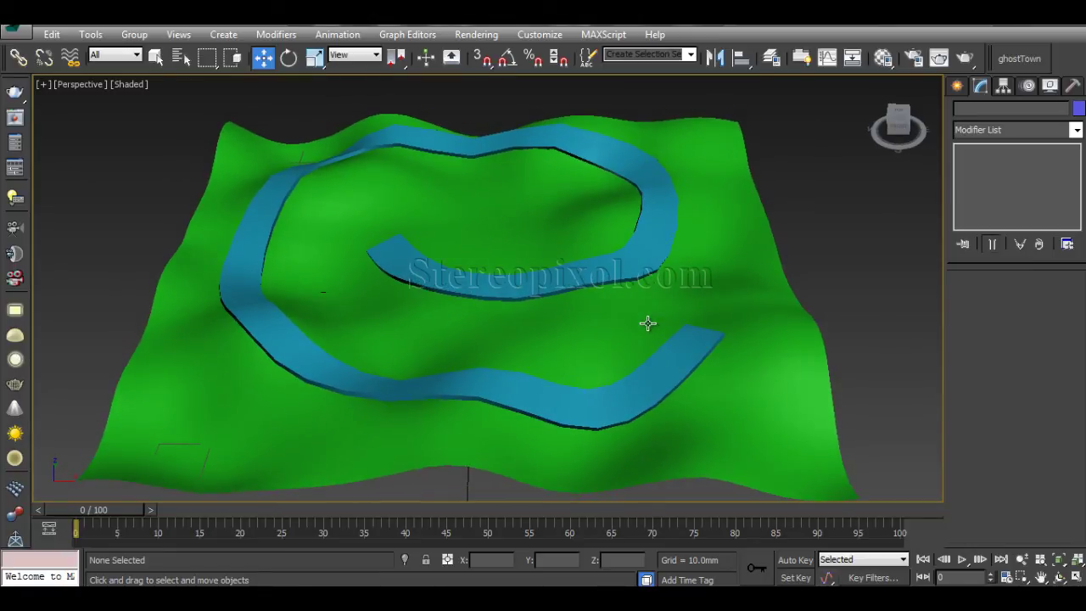